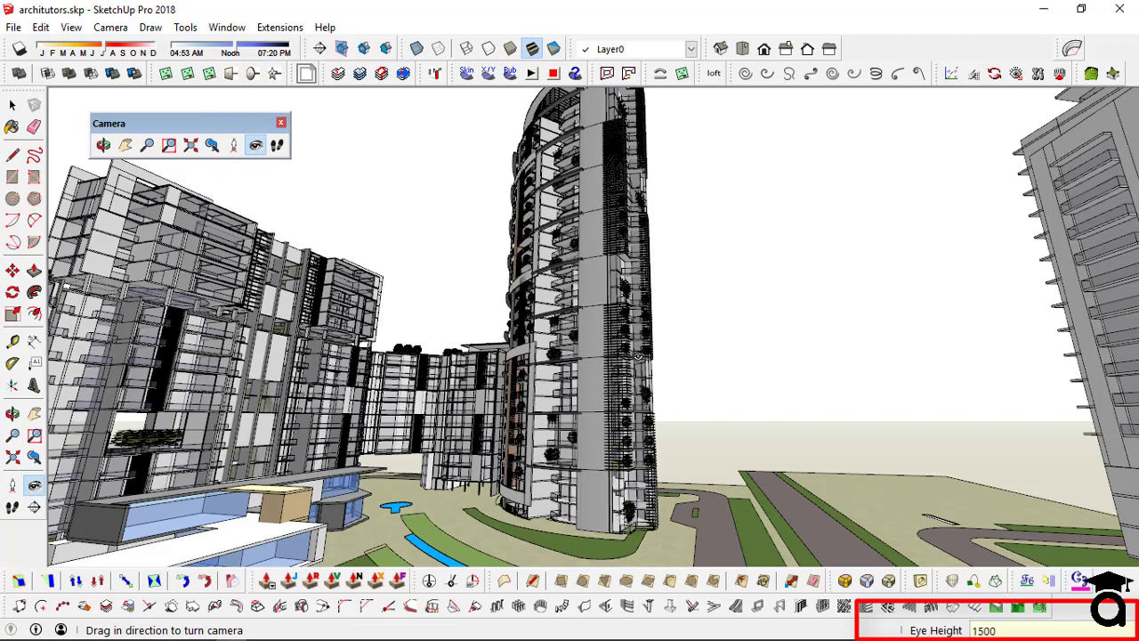
Apply a 1500 mm eye height, then walk and turn the camera to frame the tower at the end of the road between the buildings
{"action": "key", "text": "Return"}
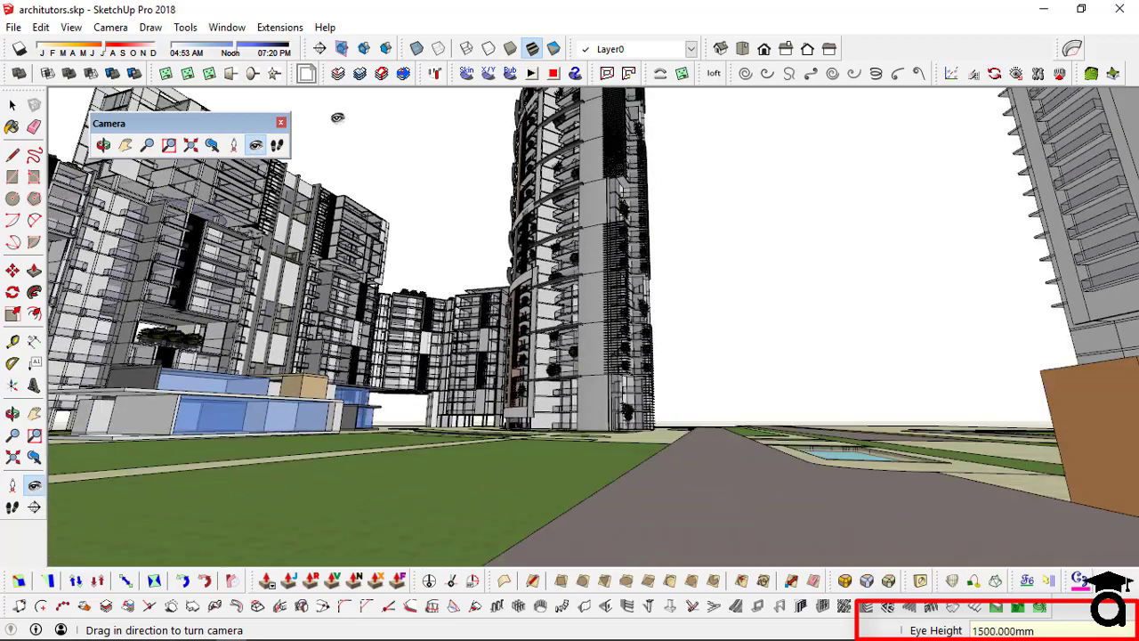
{"action": "left_click", "coordinate": [277, 144]}
{"action": "left_click_drag", "start_coordinate": [506, 311], "coordinate": [645, 297]}
{"action": "left_click", "coordinate": [256, 145]}
{"action": "key", "text": "o"}
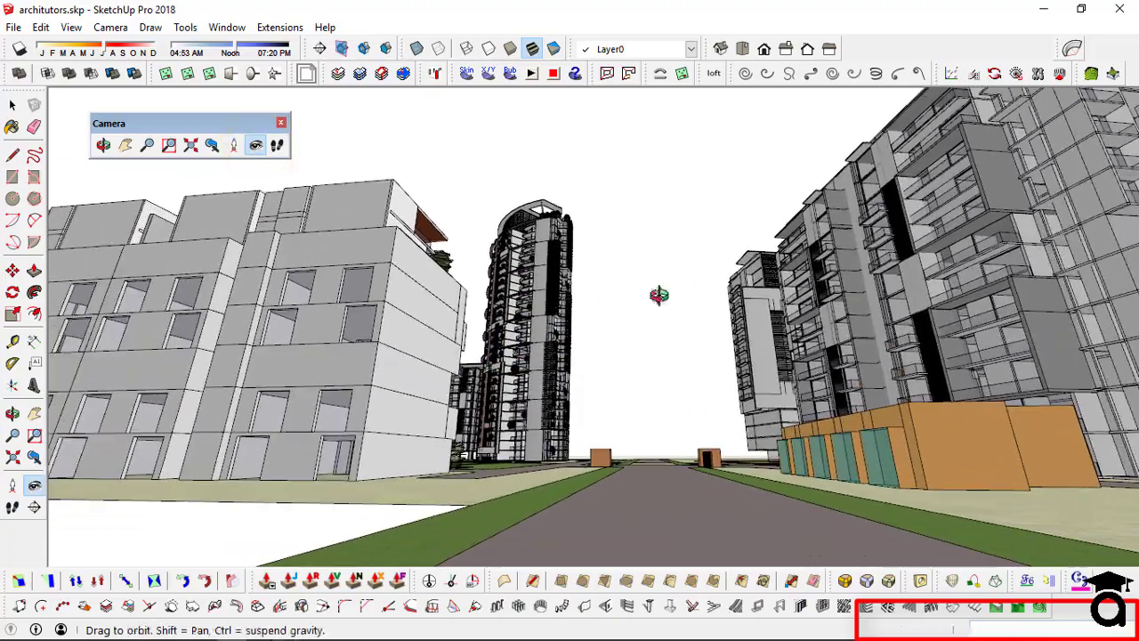
{"action": "mouse_move", "coordinate": [543, 320]}
{"action": "left_mouse_down"}
{"action": "mouse_move", "coordinate": [578, 333]}
{"action": "mouse_move", "coordinate": [539, 326]}
{"action": "mouse_move", "coordinate": [547, 309]}
{"action": "left_mouse_up"}
{"action": "middle_click_drag", "start_coordinate": [549, 310], "coordinate": [516, 306]}
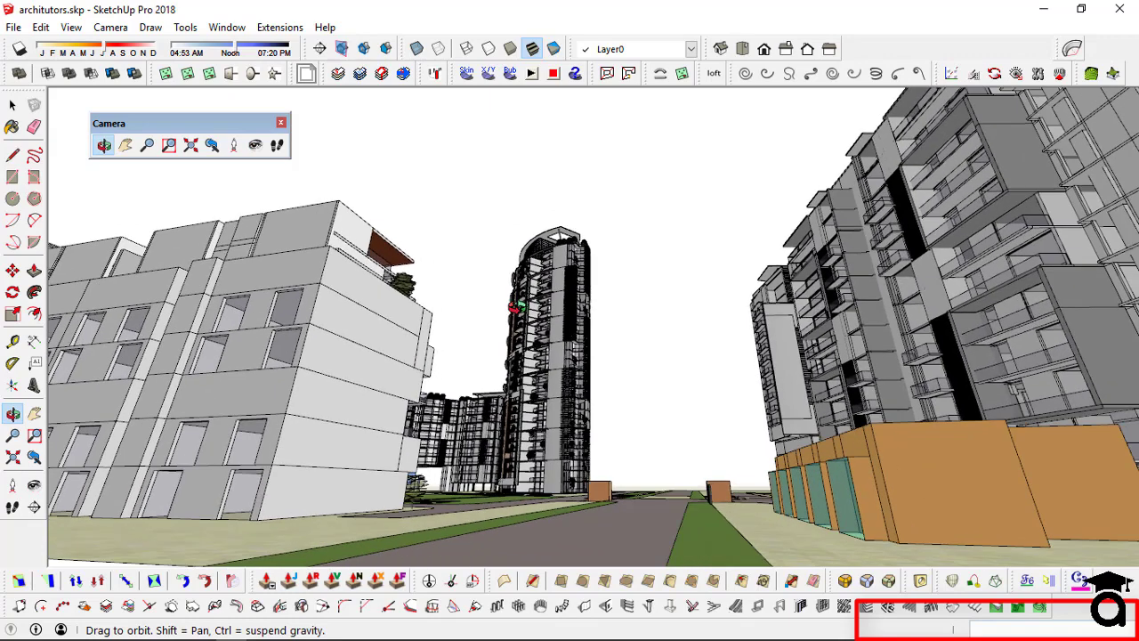
Reset the camera's eye height to 1500 mm for the road view with the Look Around tool
{"action": "left_click", "coordinate": [253, 145]}
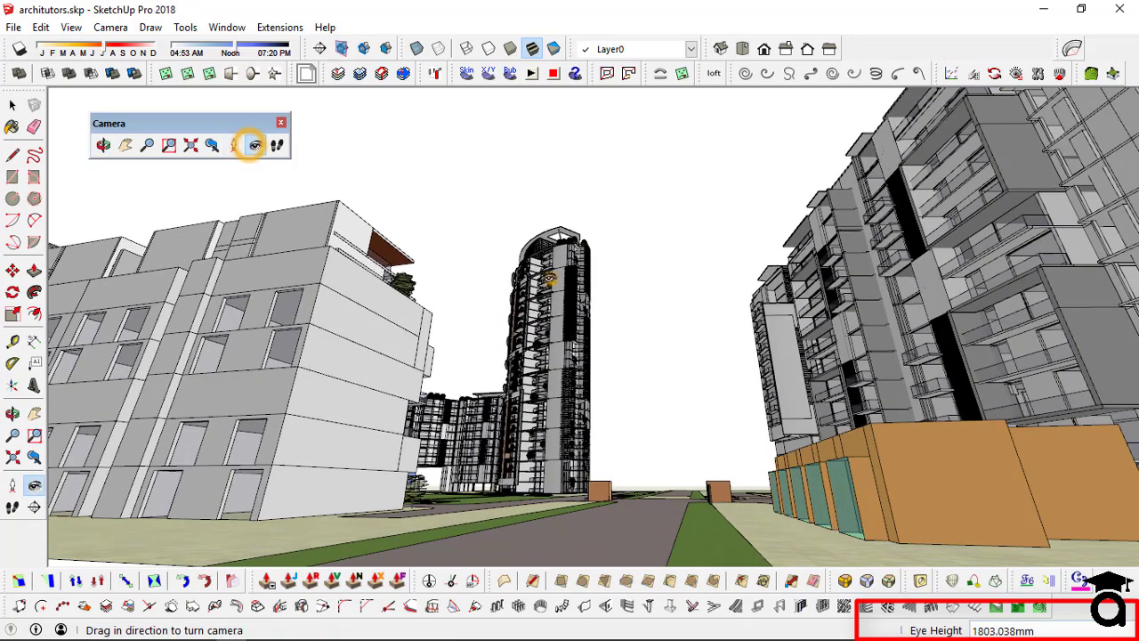
{"action": "left_click", "coordinate": [537, 273]}
{"action": "type", "text": "1500"}
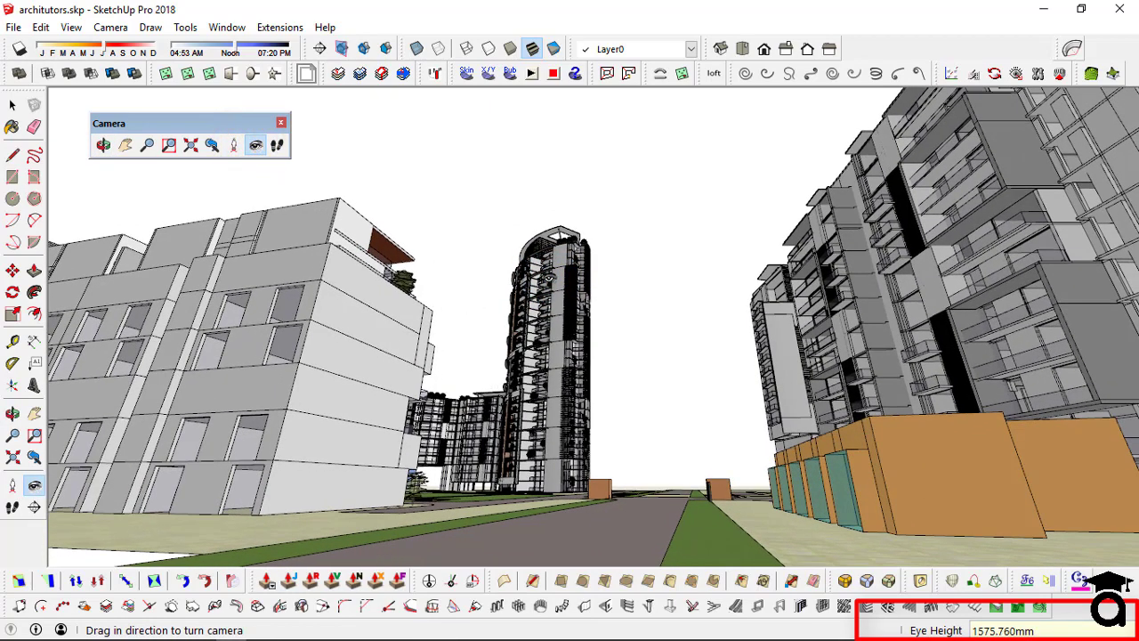
Add a scene from the current road view, saving the style changes as a new style
{"action": "left_click", "coordinate": [78, 29]}
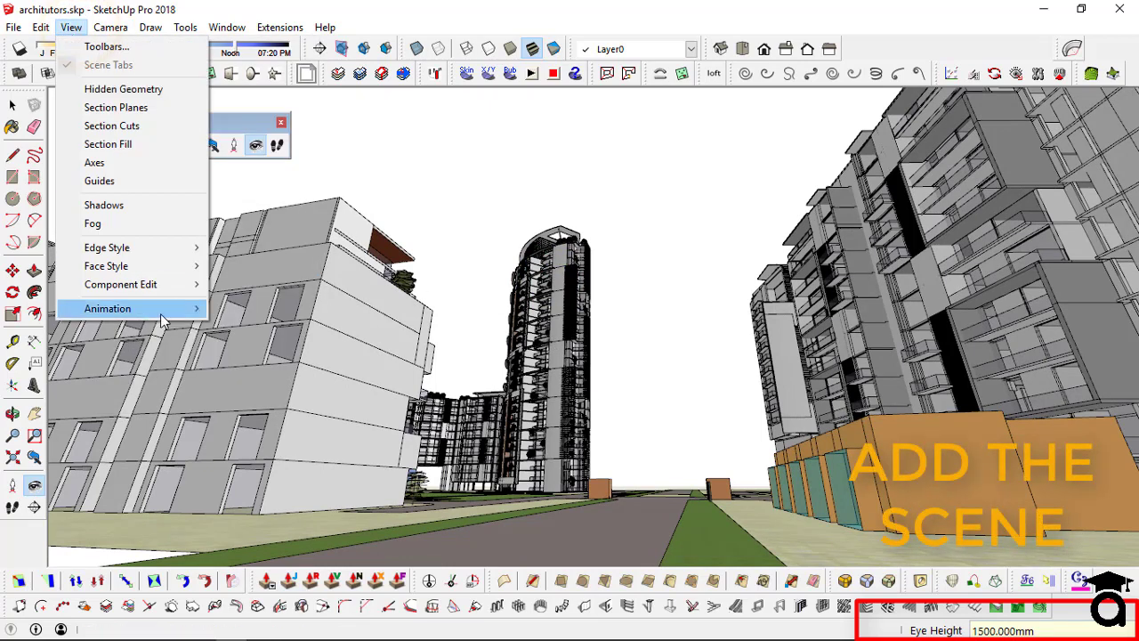
{"action": "mouse_move", "coordinate": [163, 312]}
{"action": "left_click", "coordinate": [247, 308]}
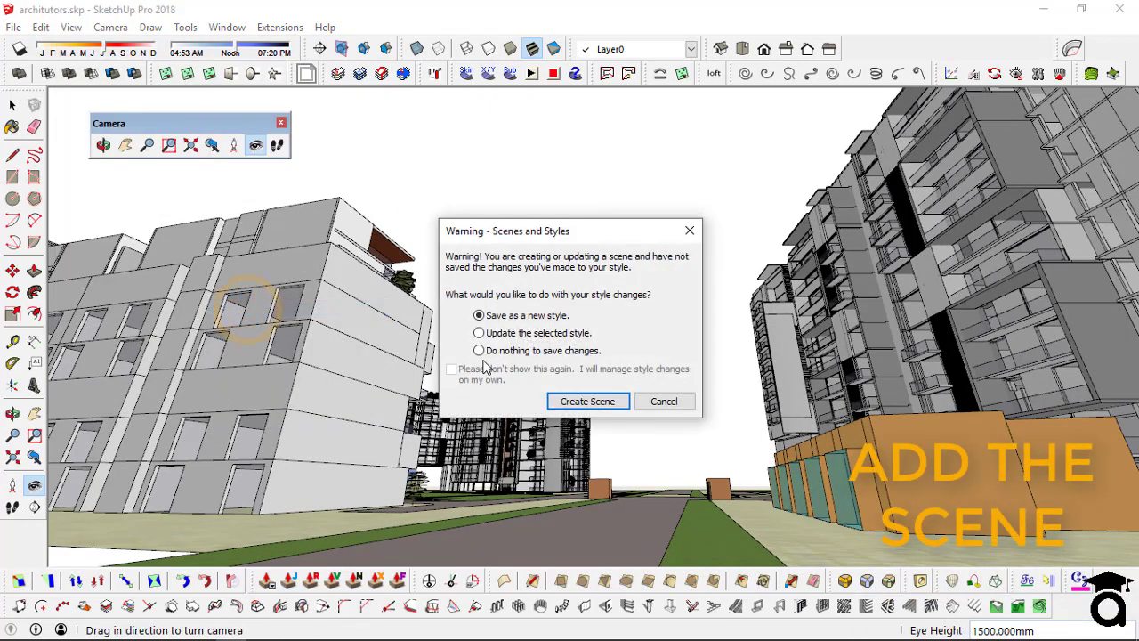
{"action": "left_click", "coordinate": [580, 402]}
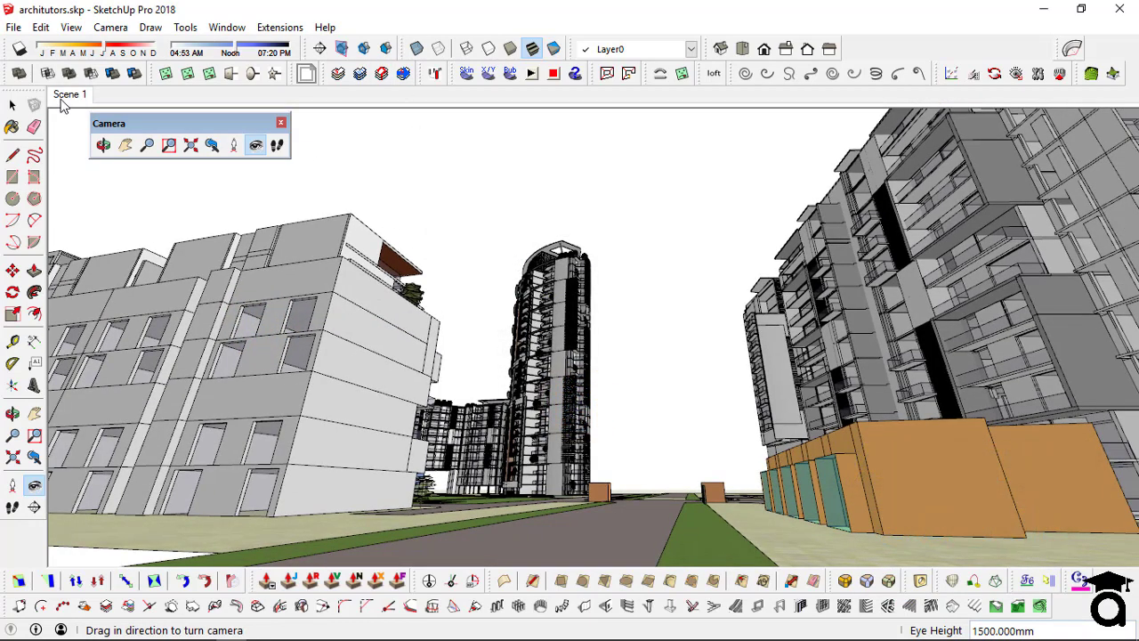
Try renaming Scene 1 in the scene manager, undo the name edit, and close the manager
{"action": "right_click", "coordinate": [63, 99]}
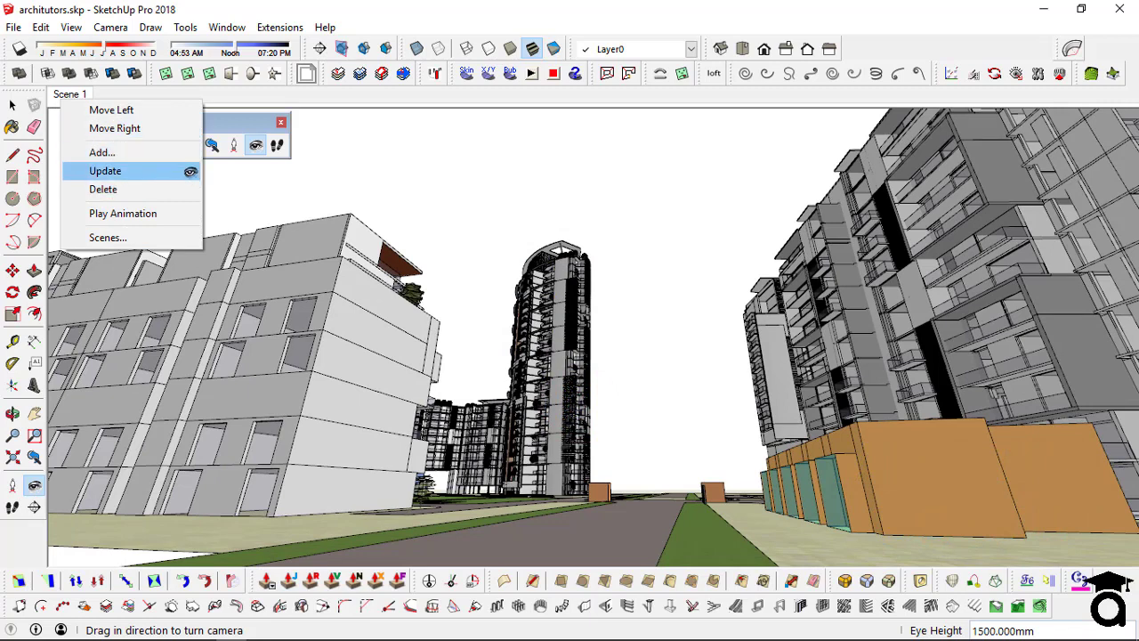
{"action": "left_click", "coordinate": [166, 237]}
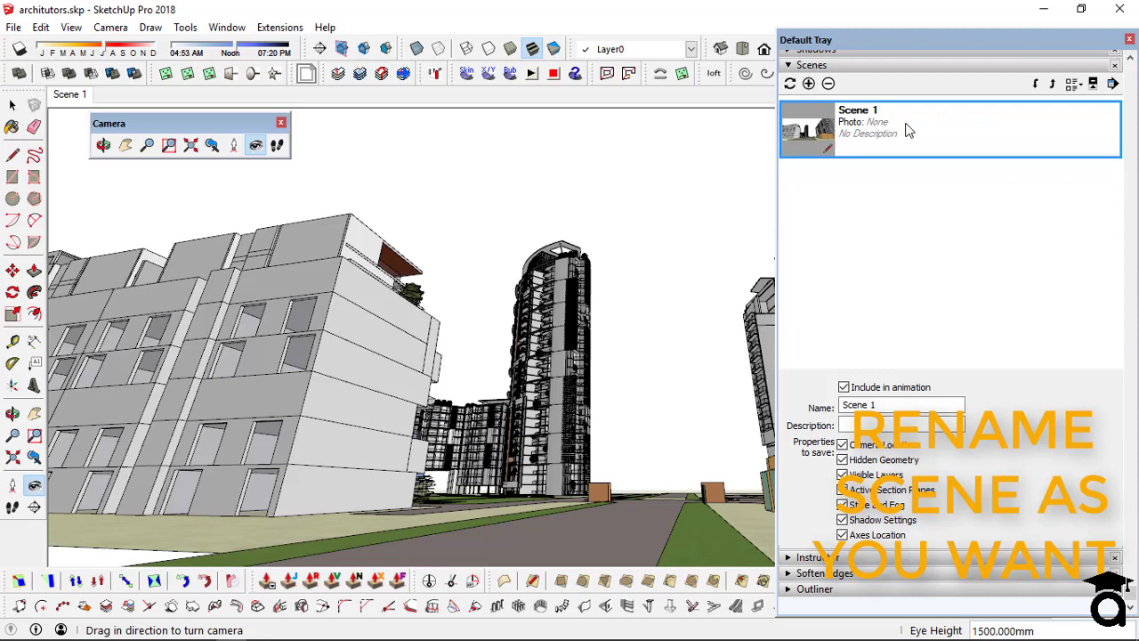
{"action": "right_click", "coordinate": [920, 137]}
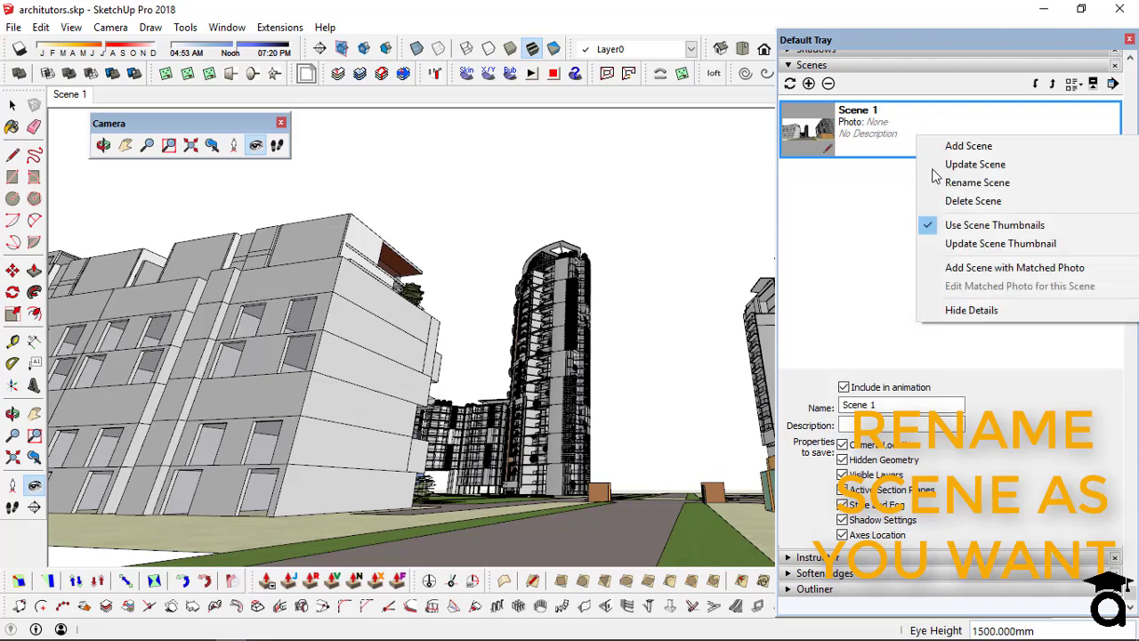
{"action": "left_click", "coordinate": [995, 183]}
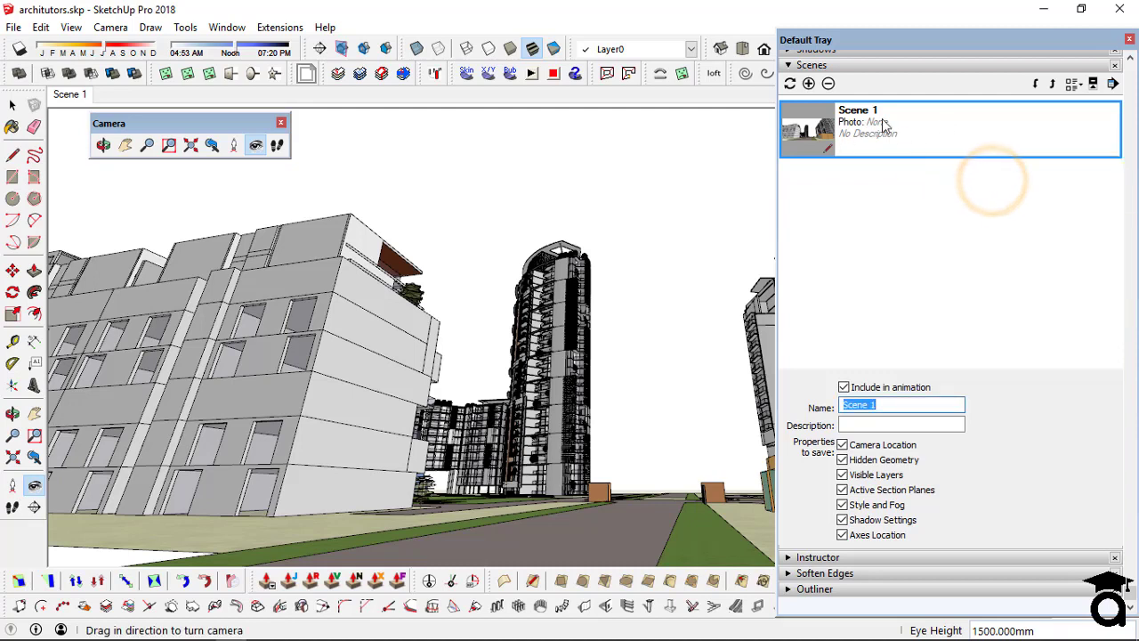
{"action": "triple_click", "coordinate": [895, 406]}
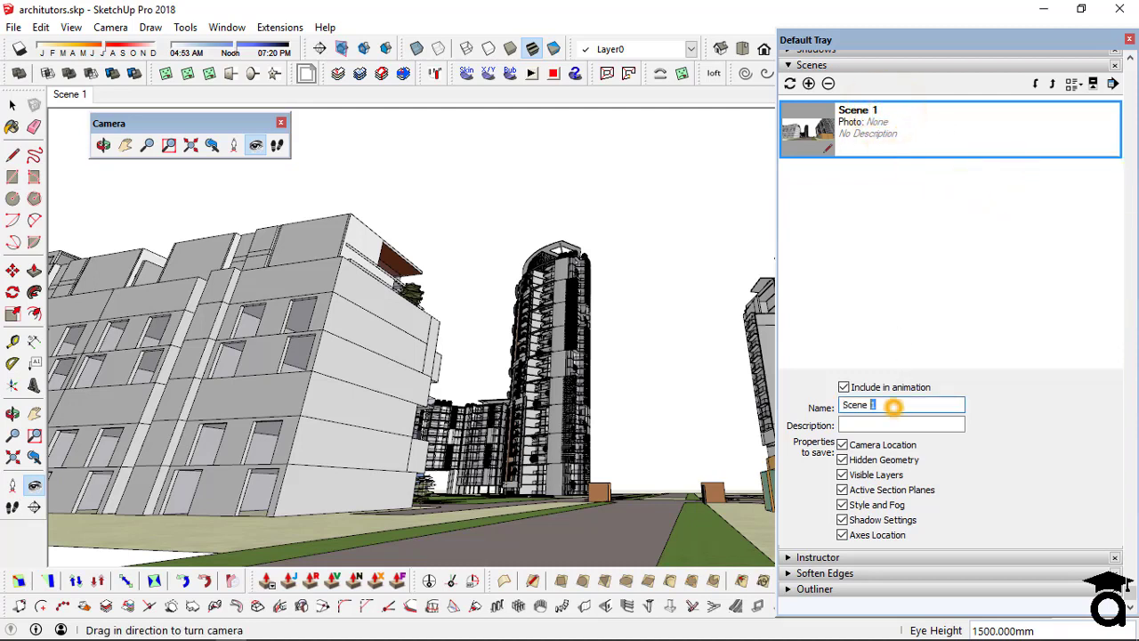
{"action": "type", "text": "sdad"}
{"action": "key", "text": "ctrl+z"}
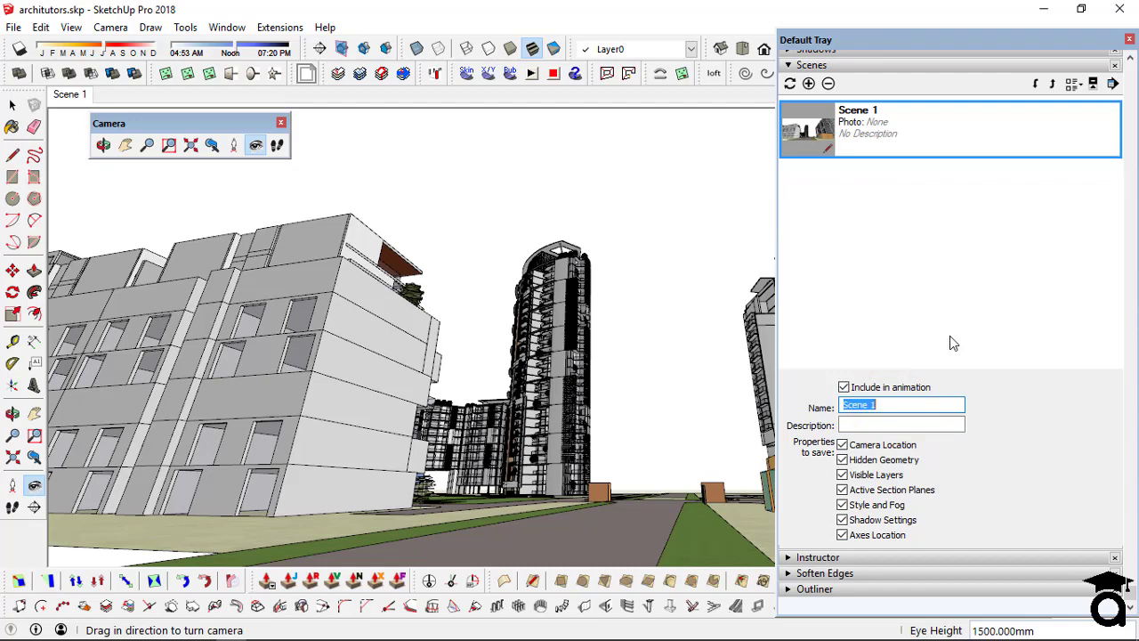
{"action": "left_click", "coordinate": [988, 308]}
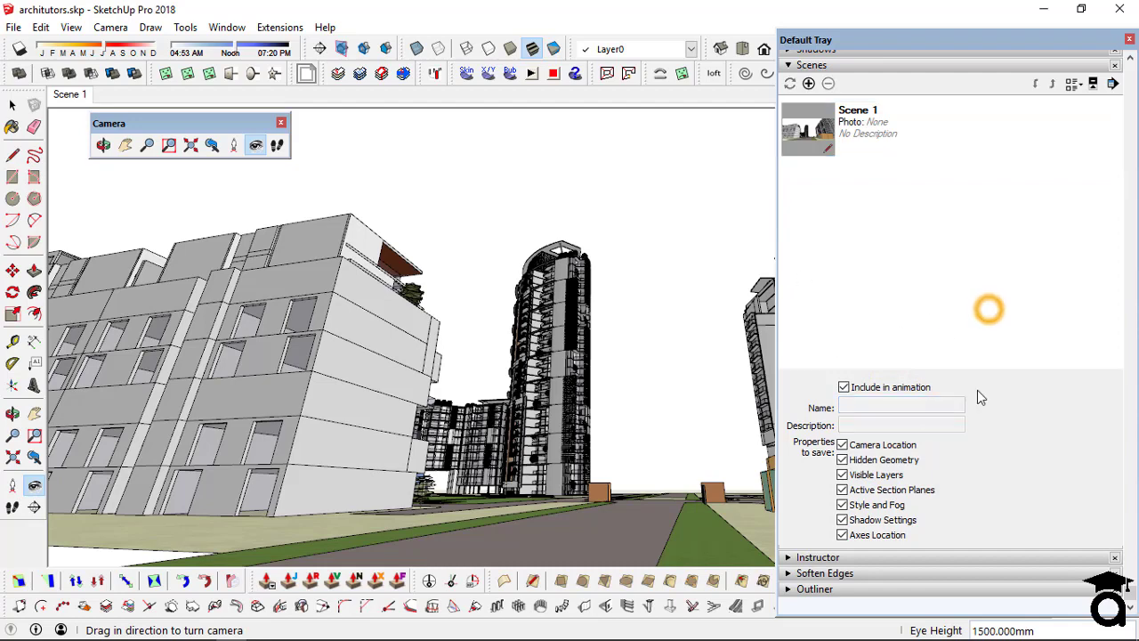
{"action": "left_click", "coordinate": [1129, 39]}
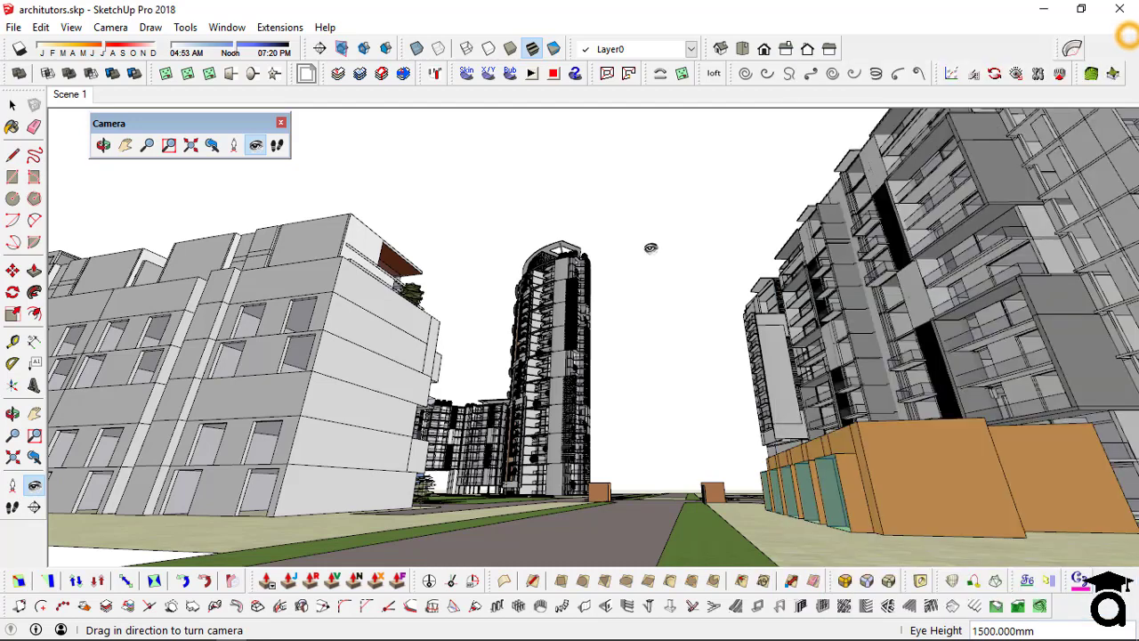
Turn on shadows, set the date to around October and the time to mid-afternoon, and update Scene 1
{"action": "left_click", "coordinate": [20, 48]}
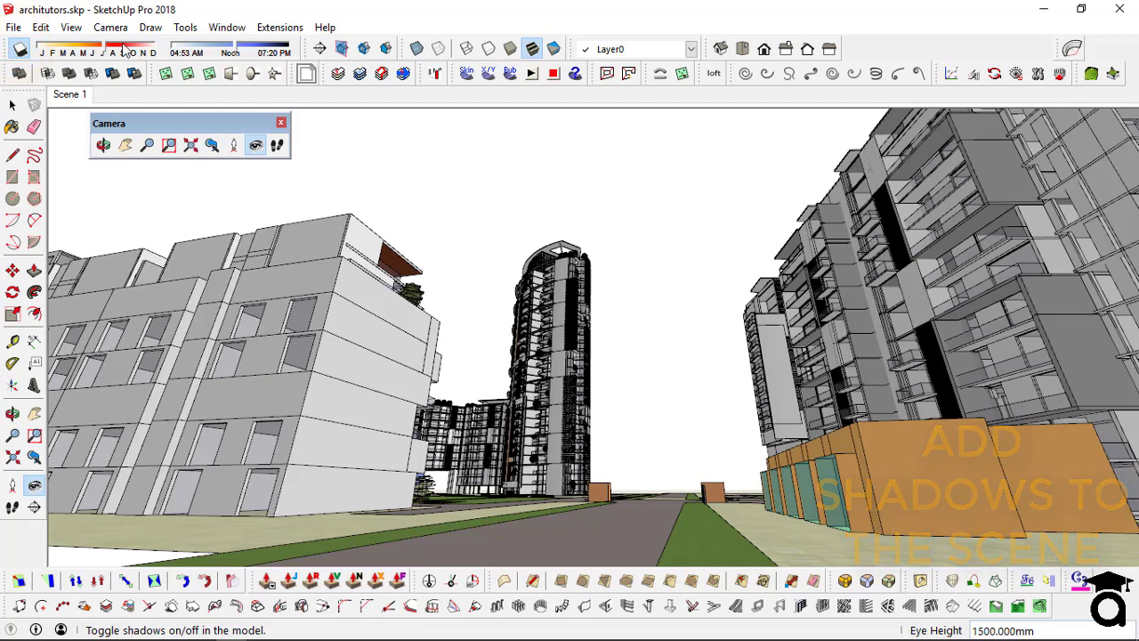
{"action": "left_click_drag", "start_coordinate": [98, 45], "coordinate": [134, 49]}
{"action": "left_click_drag", "start_coordinate": [212, 52], "coordinate": [254, 46]}
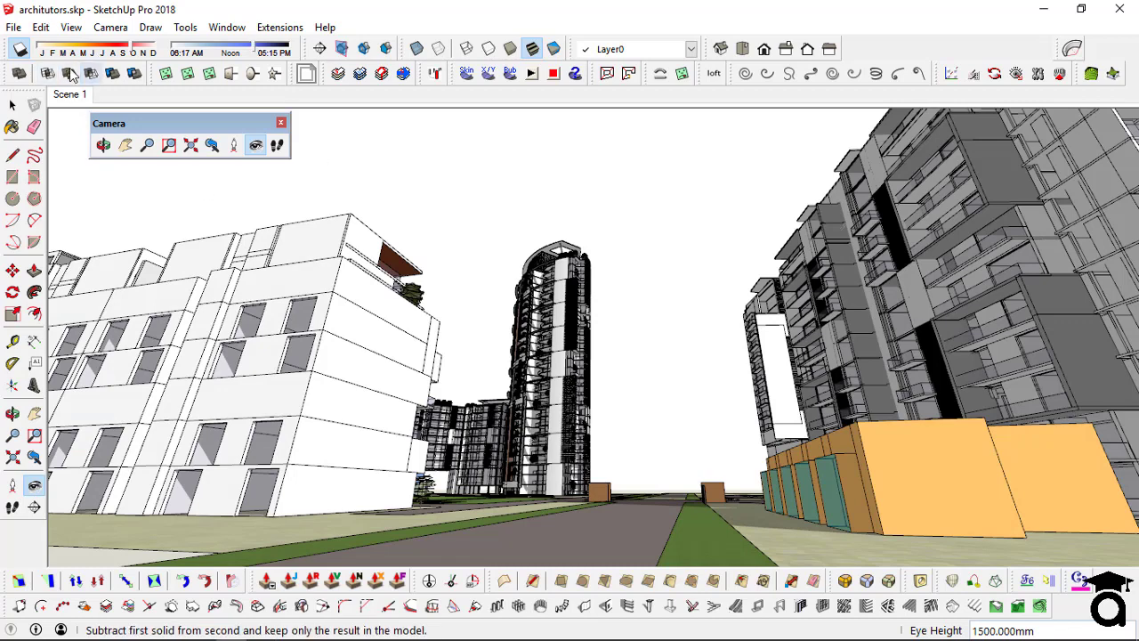
{"action": "right_click", "coordinate": [81, 94]}
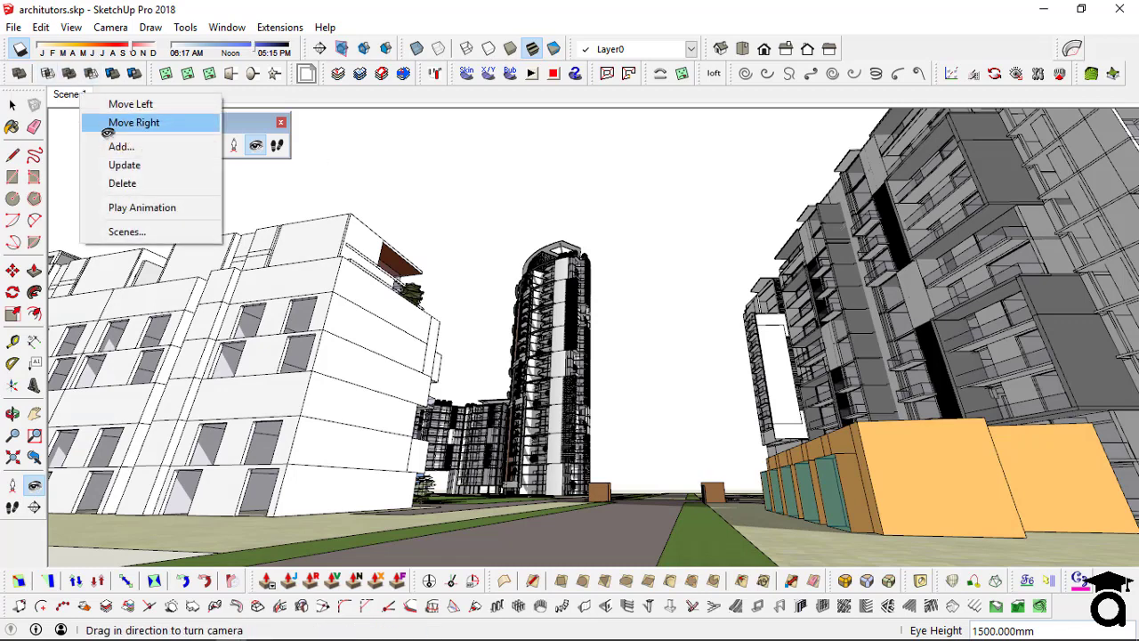
{"action": "left_click", "coordinate": [153, 165]}
Hide the shadows, walk the camera to a wide view of the apartment blocks and tower, and add a second scene
{"action": "left_click", "coordinate": [20, 50]}
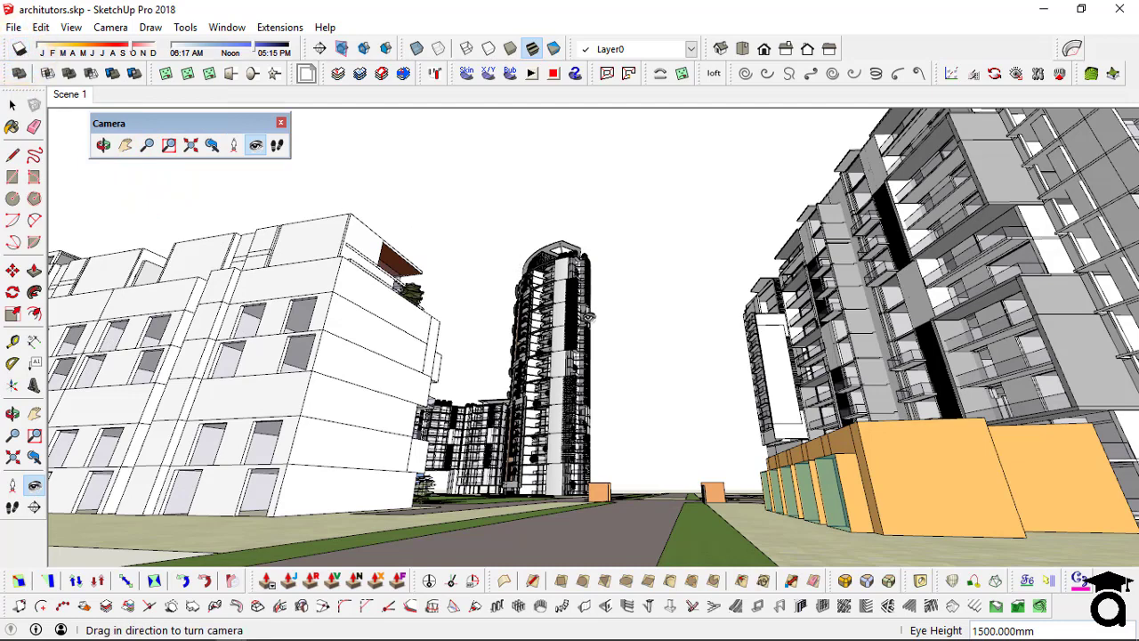
{"action": "left_click", "coordinate": [277, 145]}
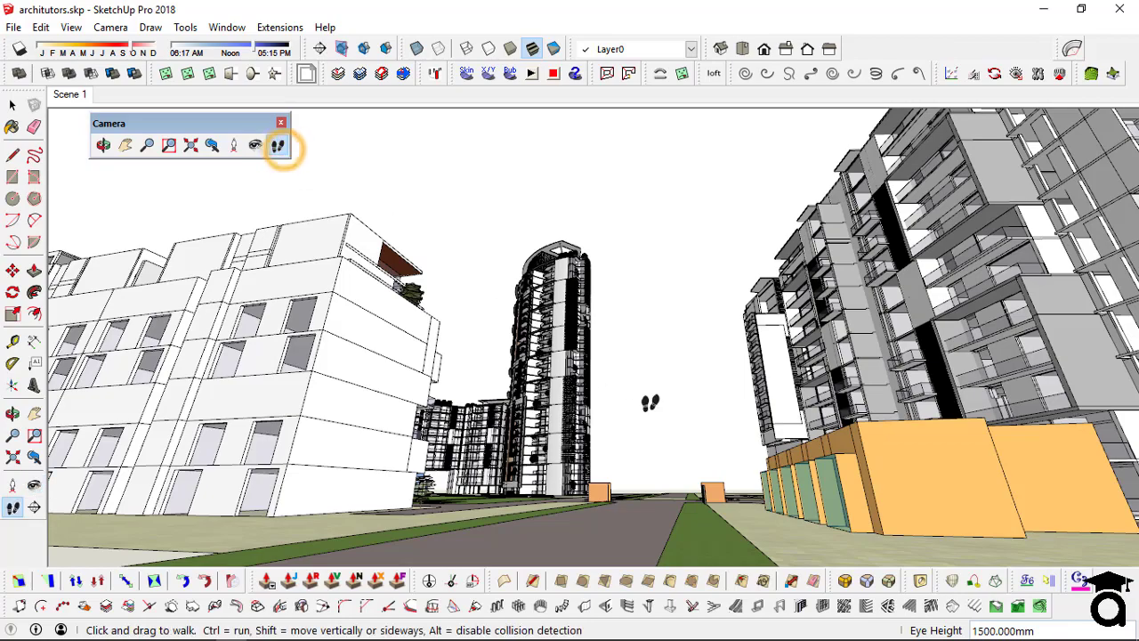
{"action": "left_click_drag", "start_coordinate": [647, 399], "coordinate": [521, 301]}
{"action": "left_click", "coordinate": [253, 147]}
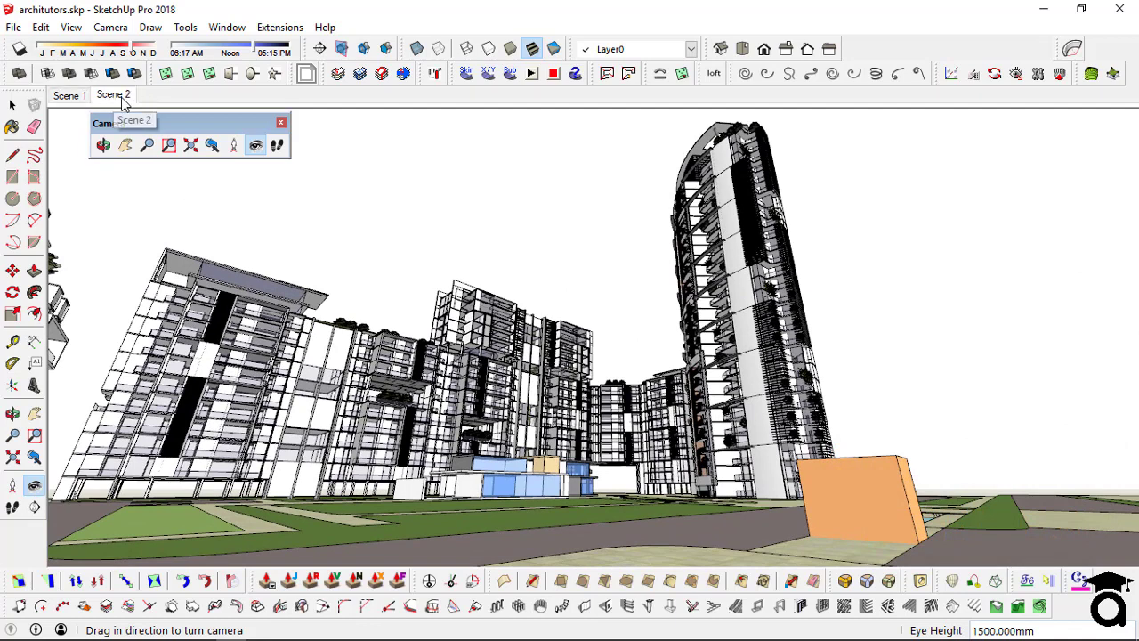
Turn on shadows, set the time to late morning, and update Scene 2
{"action": "left_click", "coordinate": [19, 48]}
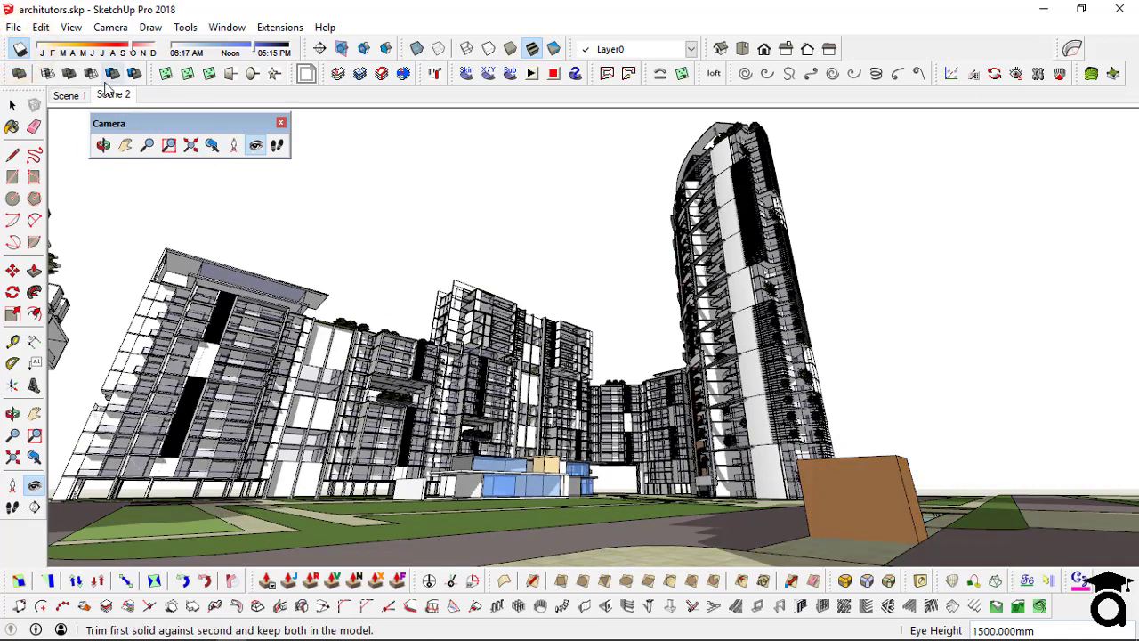
{"action": "mouse_move", "coordinate": [217, 53]}
{"action": "left_mouse_down"}
{"action": "mouse_move", "coordinate": [227, 53]}
{"action": "mouse_move", "coordinate": [215, 53]}
{"action": "left_mouse_up"}
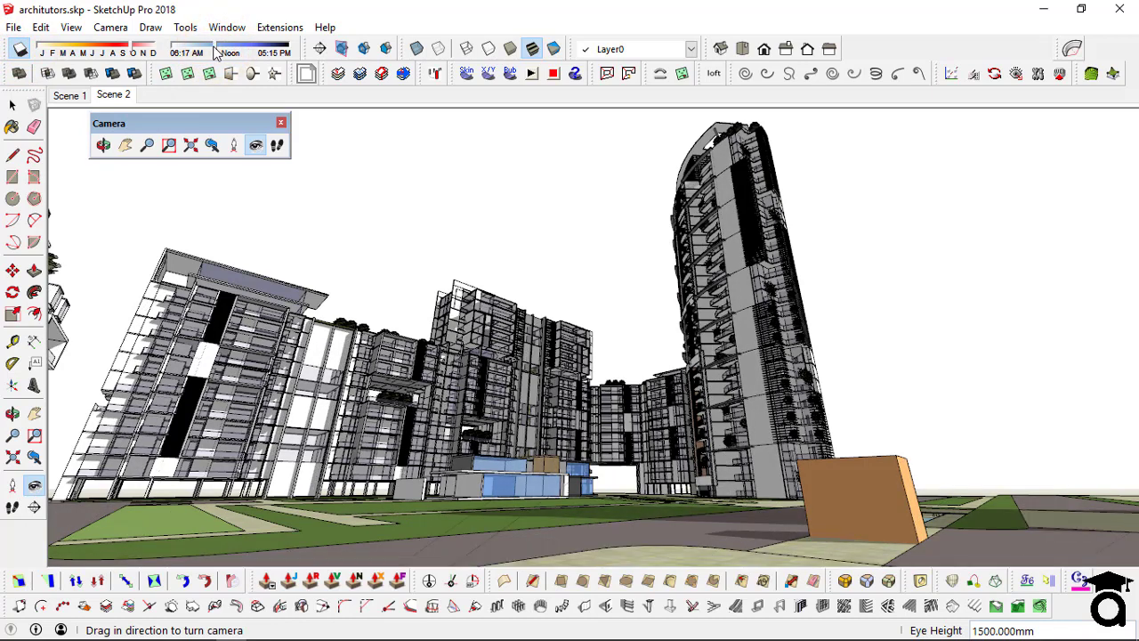
{"action": "right_click", "coordinate": [123, 96]}
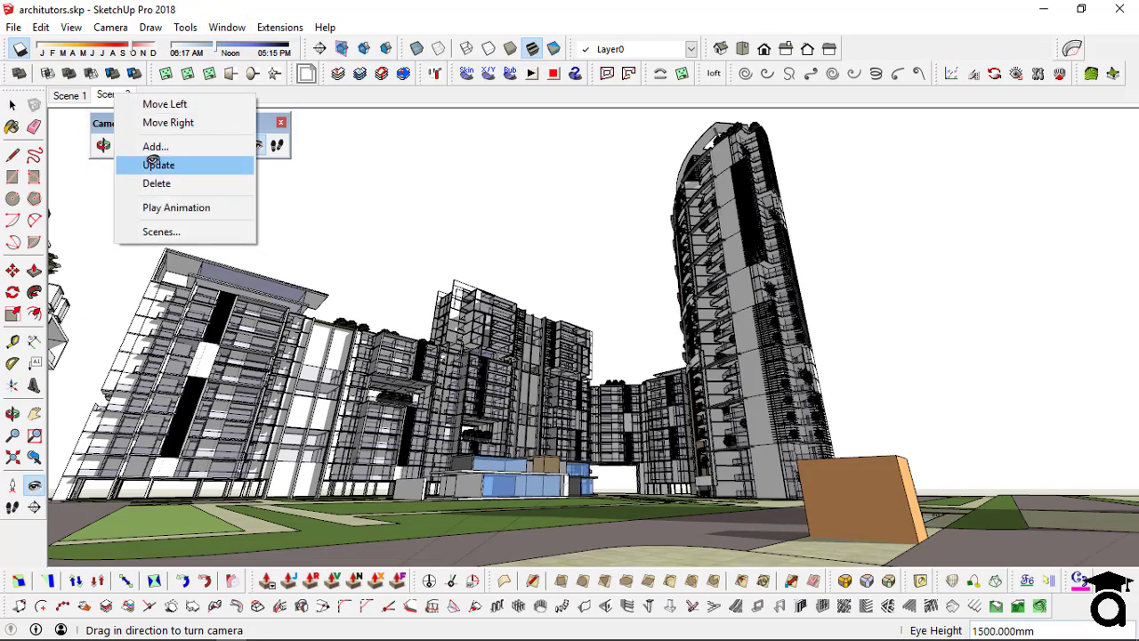
{"action": "left_click", "coordinate": [178, 163]}
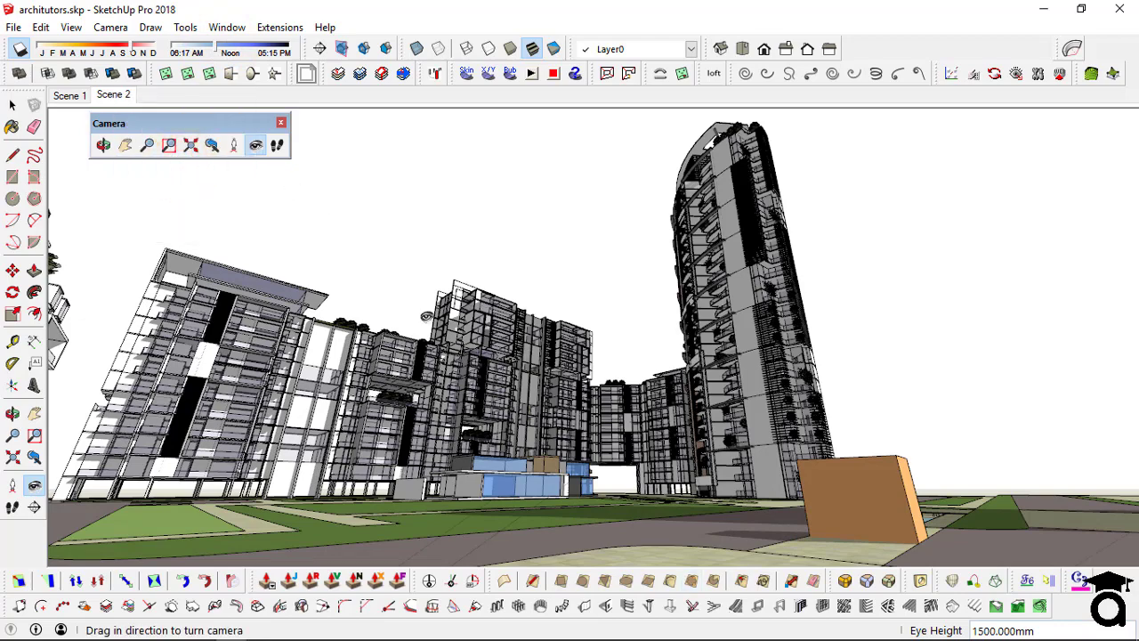
Walk the camera across the lawn towards the curved tower and add a third scene from there
{"action": "left_click", "coordinate": [277, 145]}
{"action": "left_click_drag", "start_coordinate": [745, 489], "coordinate": [623, 435]}
{"action": "left_click_drag", "start_coordinate": [696, 397], "coordinate": [732, 366]}
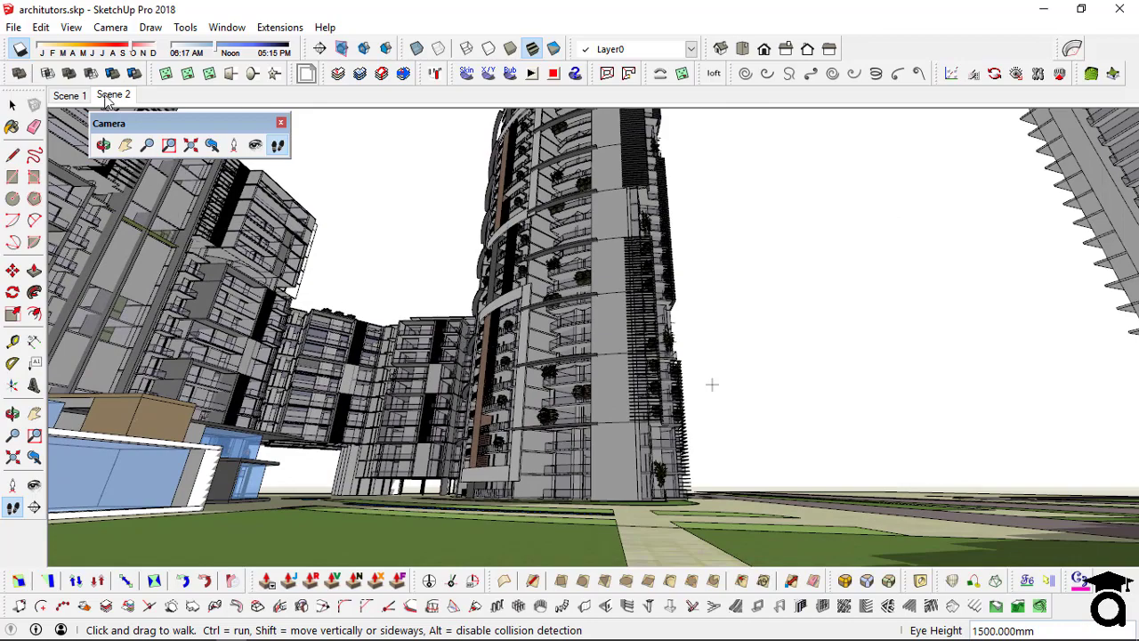
Tilt the camera up to show the tower's top and fine-tune the position by walking slightly
{"action": "left_click", "coordinate": [255, 145]}
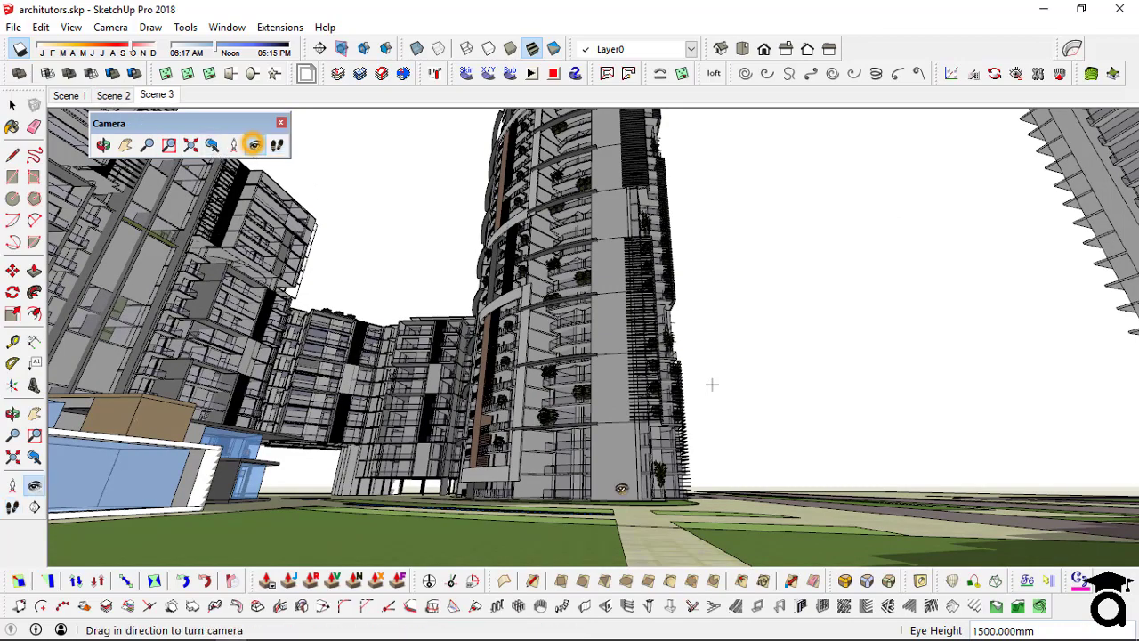
{"action": "left_click_drag", "start_coordinate": [623, 485], "coordinate": [610, 410]}
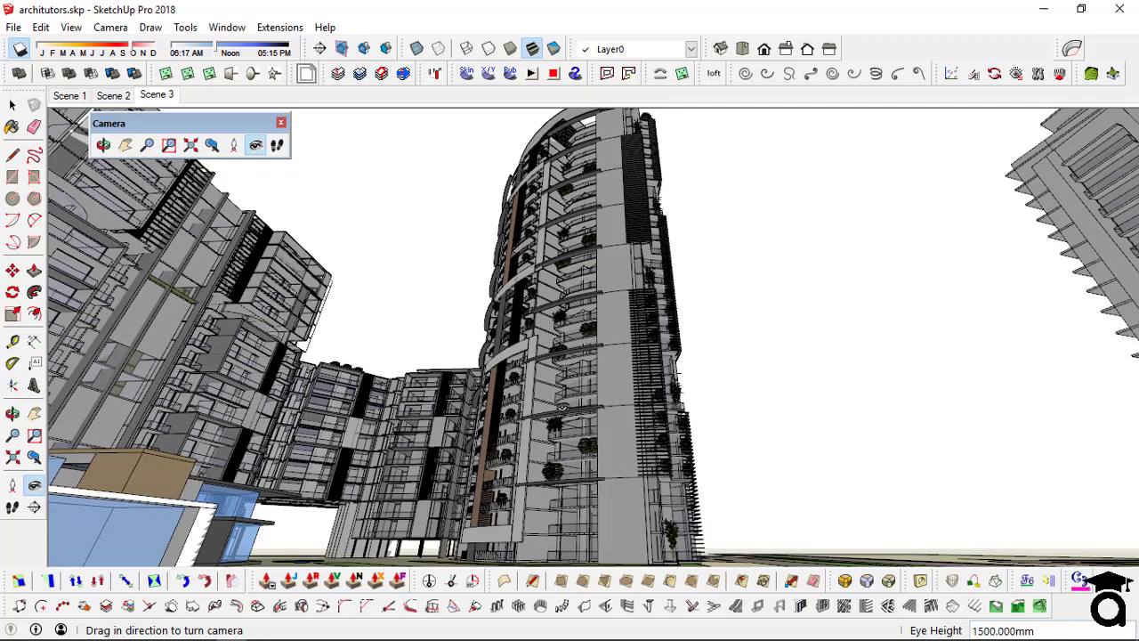
{"action": "left_click", "coordinate": [278, 145]}
{"action": "left_click_drag", "start_coordinate": [605, 242], "coordinate": [555, 265]}
{"action": "left_click", "coordinate": [275, 147]}
{"action": "left_click", "coordinate": [255, 145]}
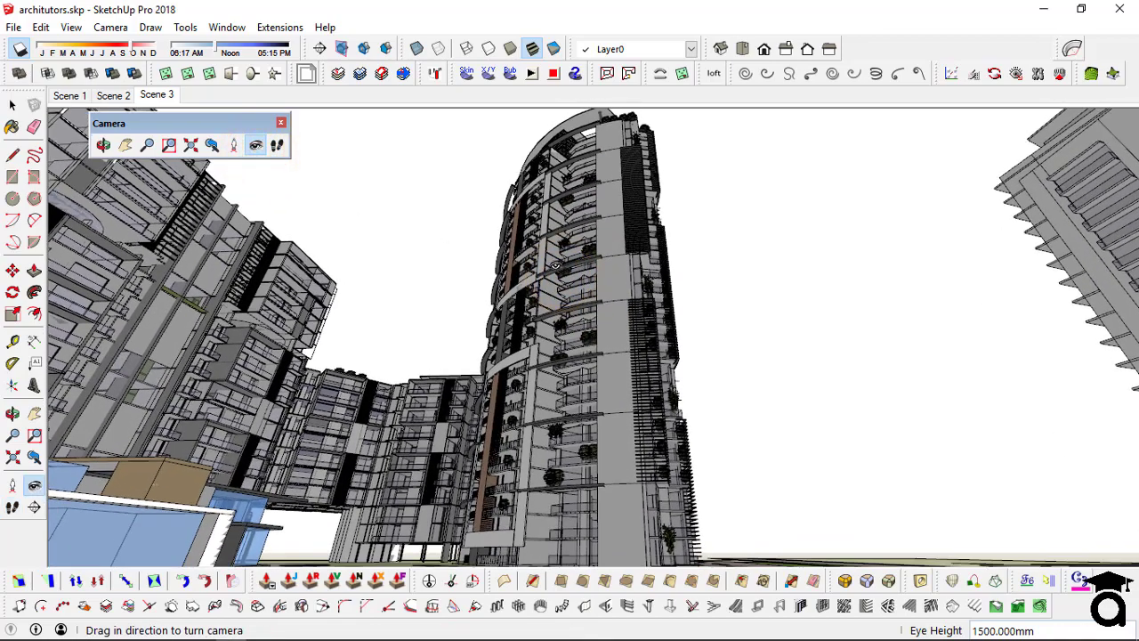
Update Scene 3 with the upward tower view and a slightly earlier morning shadow time
{"action": "right_click", "coordinate": [156, 96]}
{"action": "left_click", "coordinate": [209, 170]}
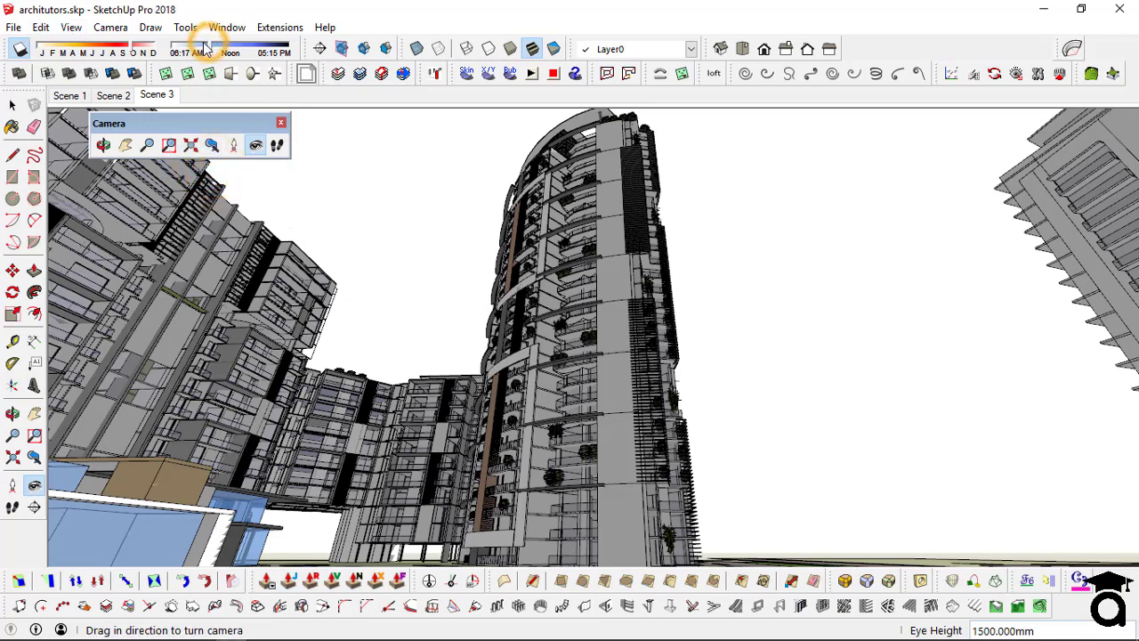
{"action": "right_click", "coordinate": [165, 95]}
{"action": "left_click", "coordinate": [201, 149]}
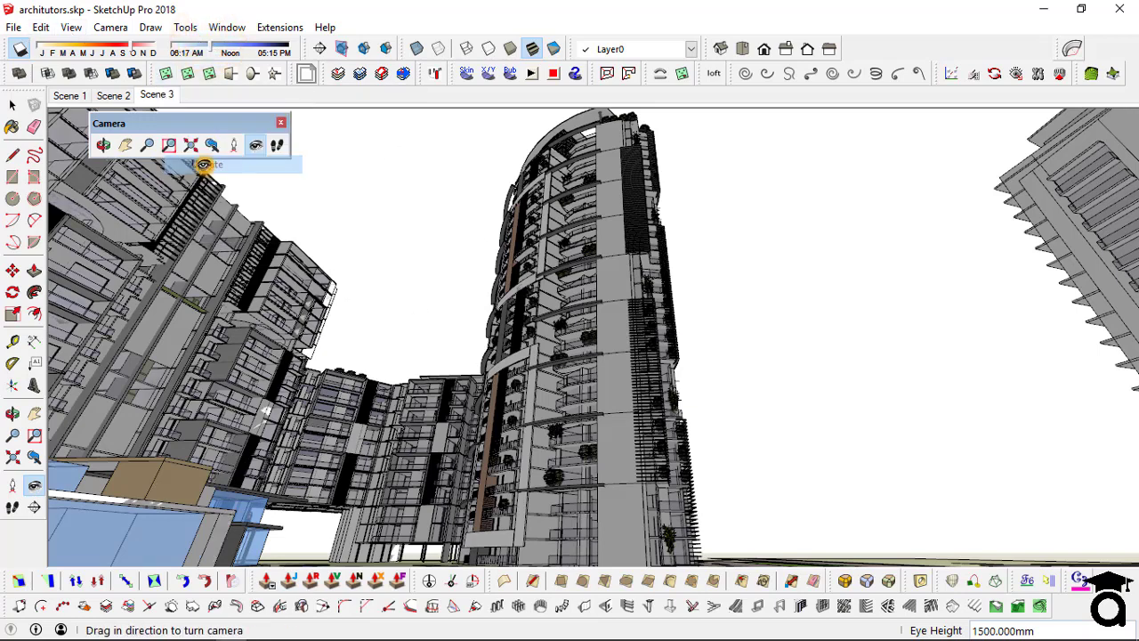
Walk the camera closer to the curved tower and tilt the view up to frame its top
{"action": "left_click", "coordinate": [277, 145]}
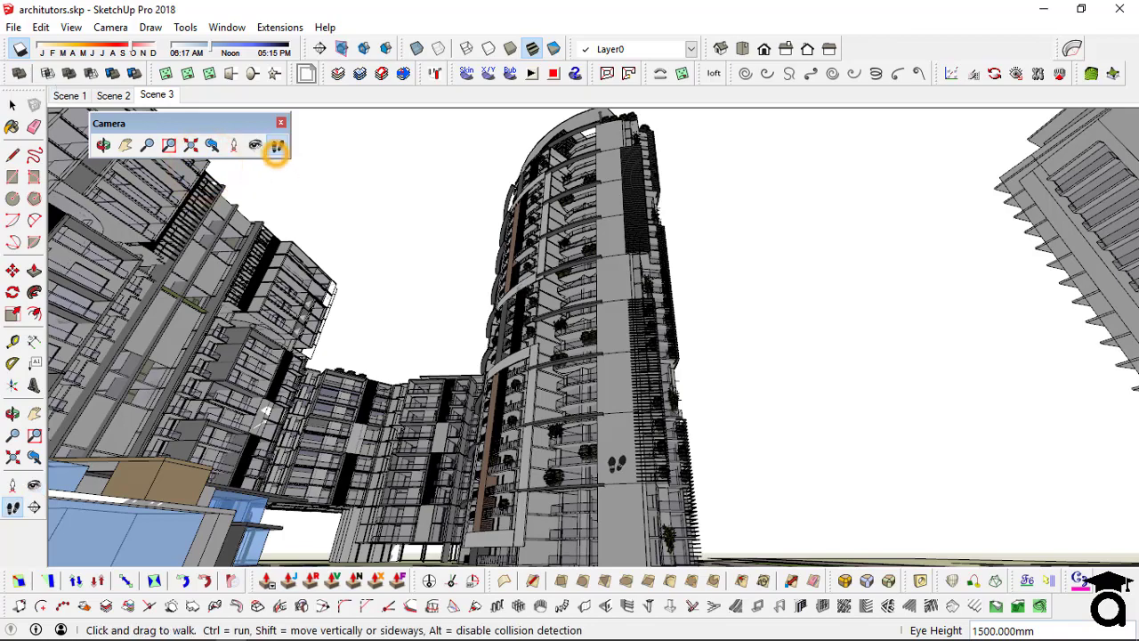
{"action": "left_click_drag", "start_coordinate": [627, 500], "coordinate": [616, 461]}
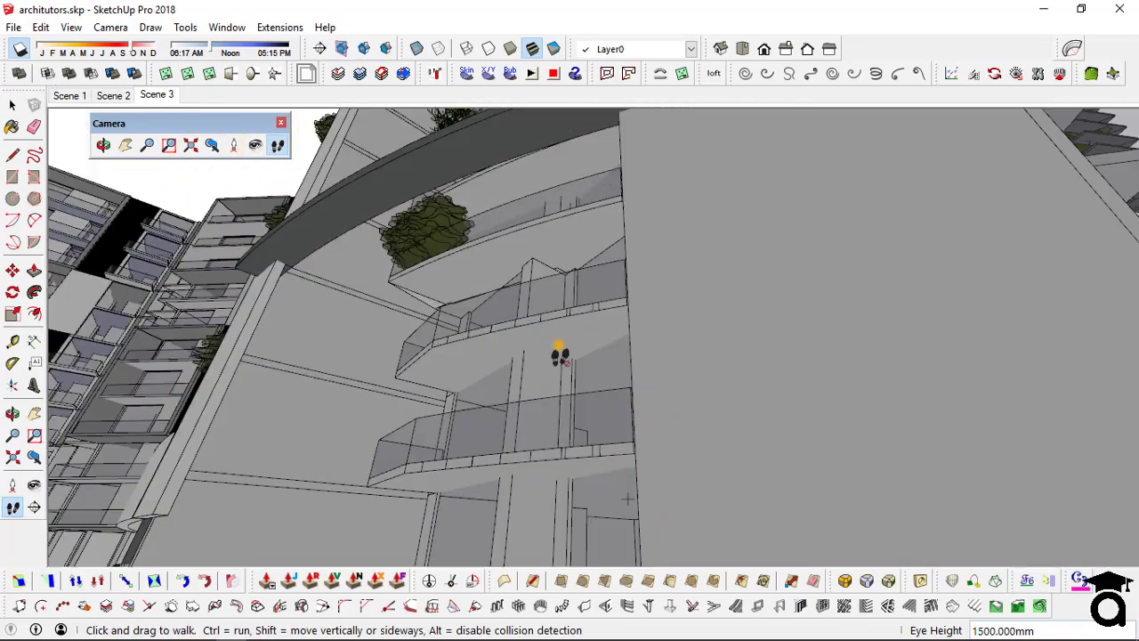
{"action": "left_click_drag", "start_coordinate": [559, 347], "coordinate": [568, 384]}
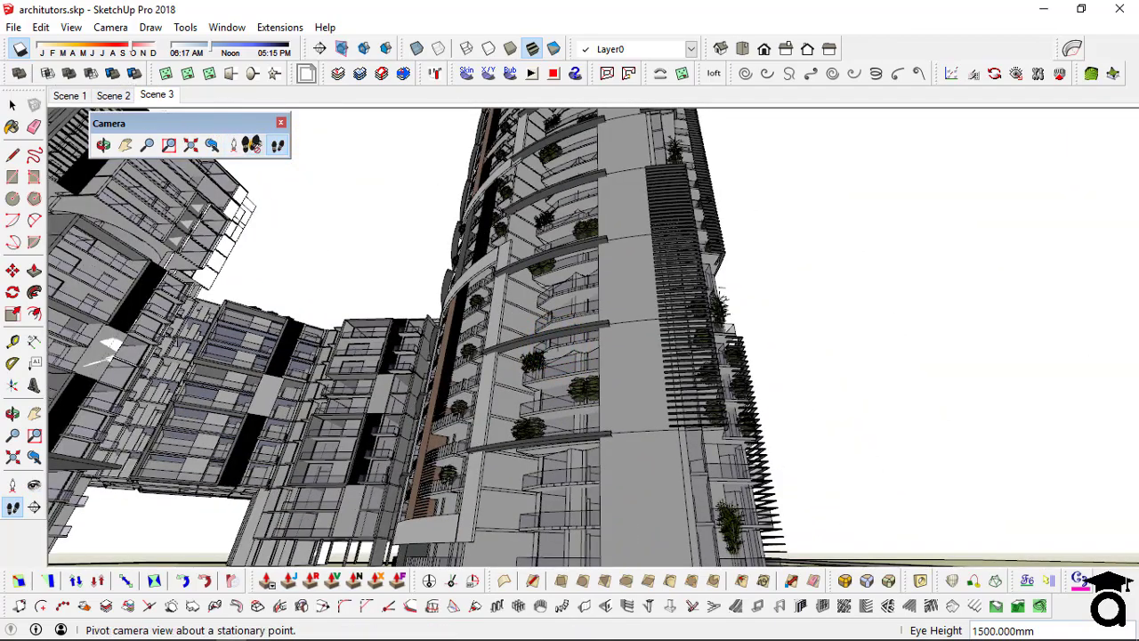
{"action": "left_click", "coordinate": [254, 145]}
{"action": "left_click_drag", "start_coordinate": [669, 402], "coordinate": [668, 396]}
{"action": "left_click_drag", "start_coordinate": [667, 230], "coordinate": [684, 255]}
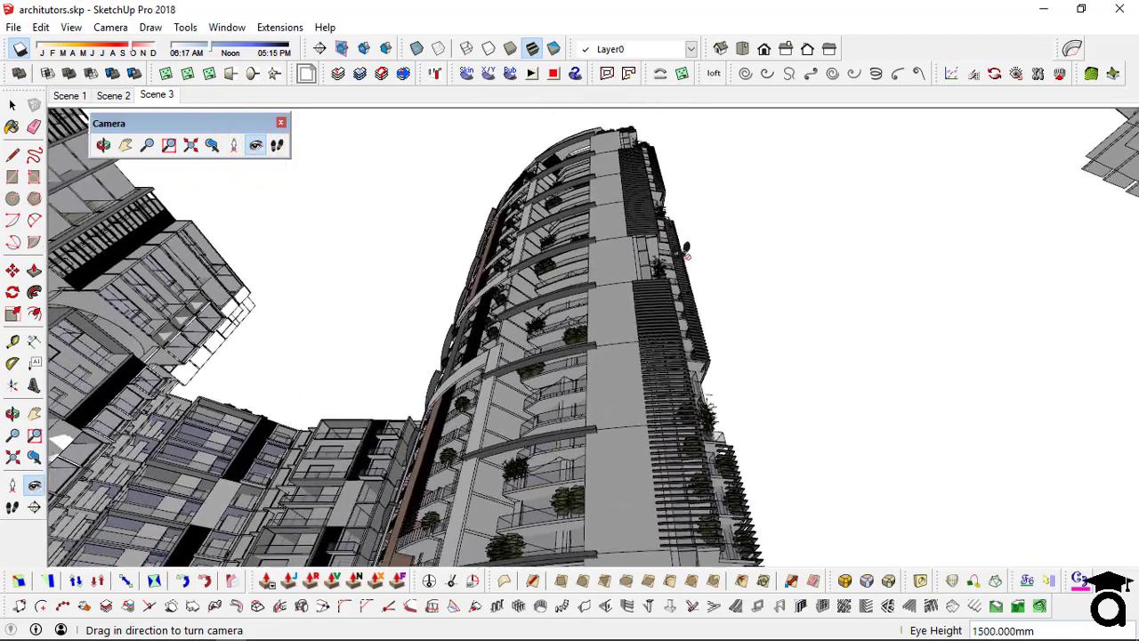
Add Scene 4 from the close upward tower view and update it with the adjusted shadow settings
{"action": "right_click", "coordinate": [165, 96]}
{"action": "left_click", "coordinate": [189, 136]}
{"action": "left_click", "coordinate": [527, 288]}
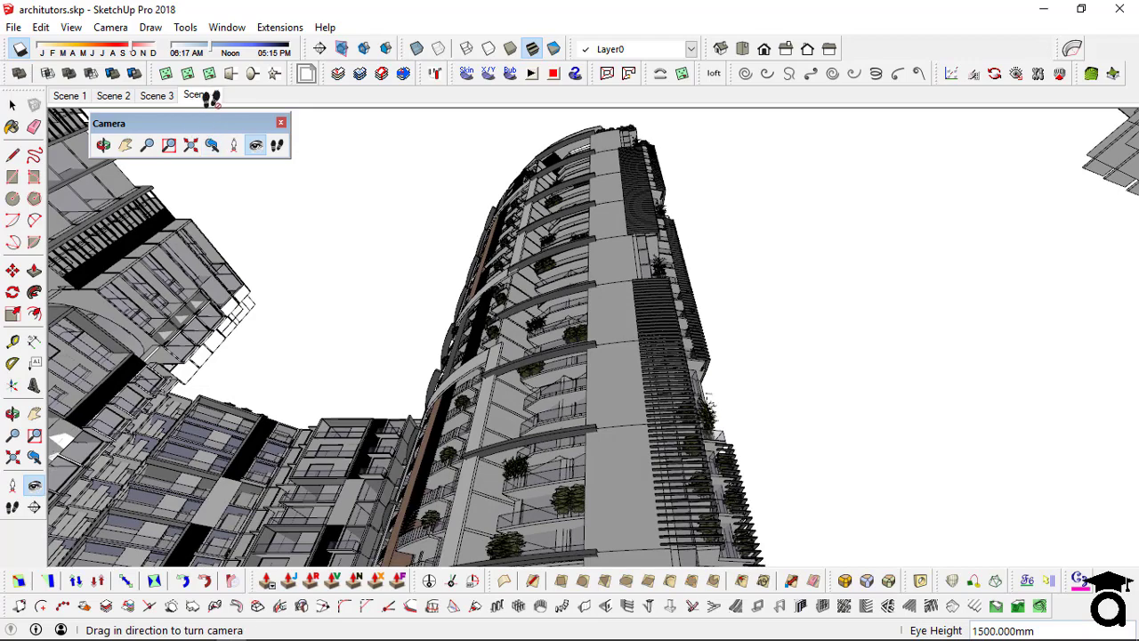
{"action": "right_click", "coordinate": [211, 96]}
{"action": "left_click", "coordinate": [291, 172]}
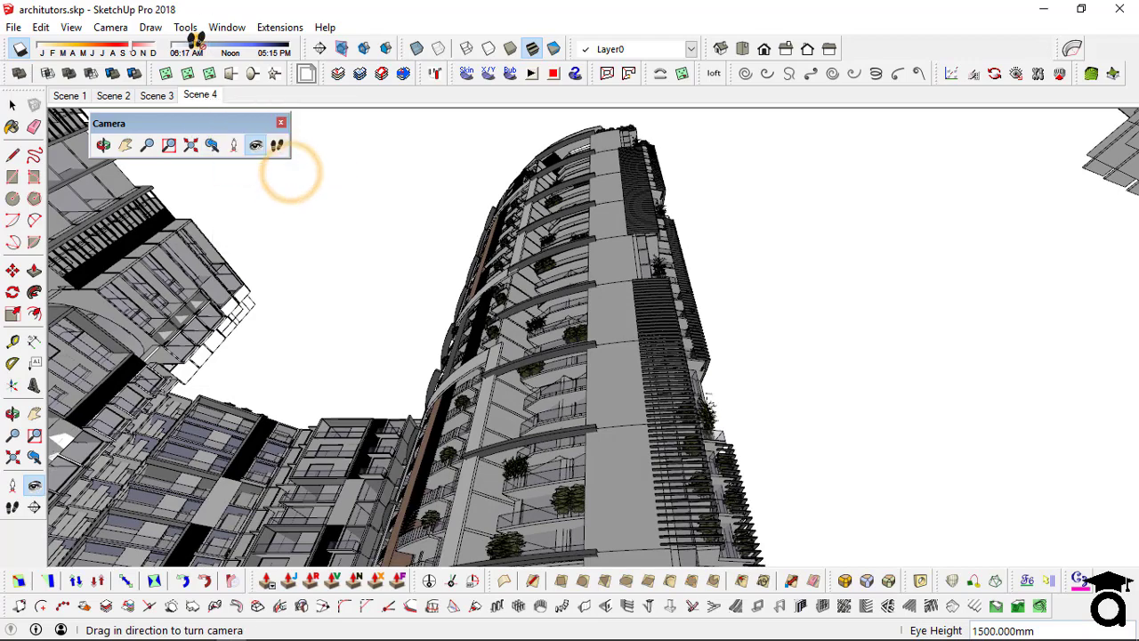
{"action": "right_click", "coordinate": [204, 95]}
{"action": "left_click", "coordinate": [270, 167]}
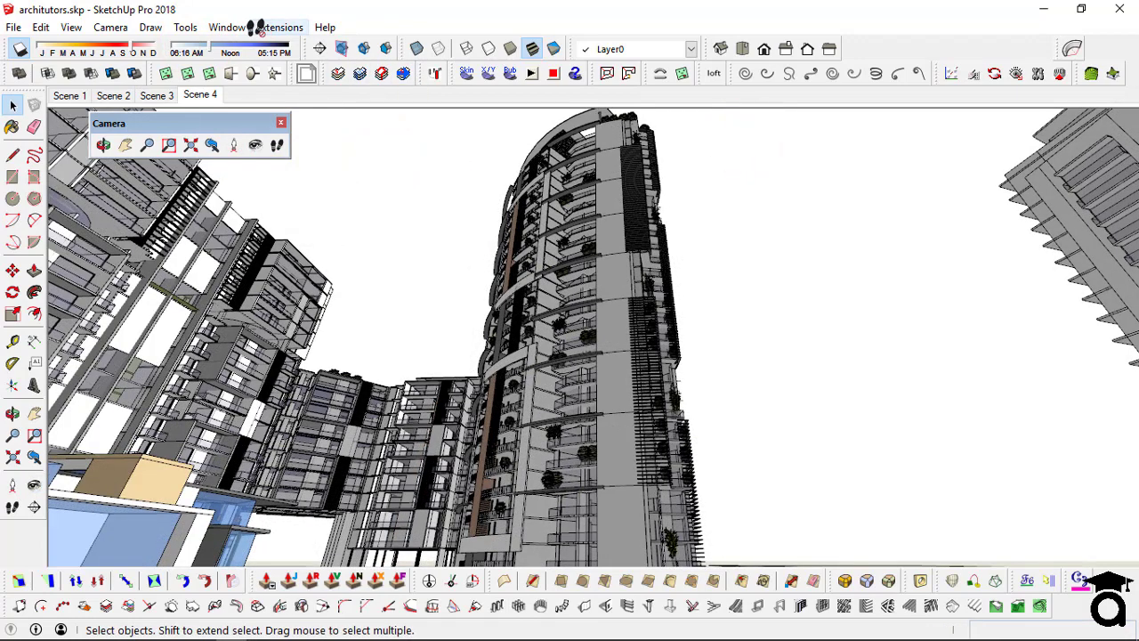
In the model's animation settings, keep scene transitions at 2 seconds and set the scene delay to 0 seconds
{"action": "left_click", "coordinate": [227, 27]}
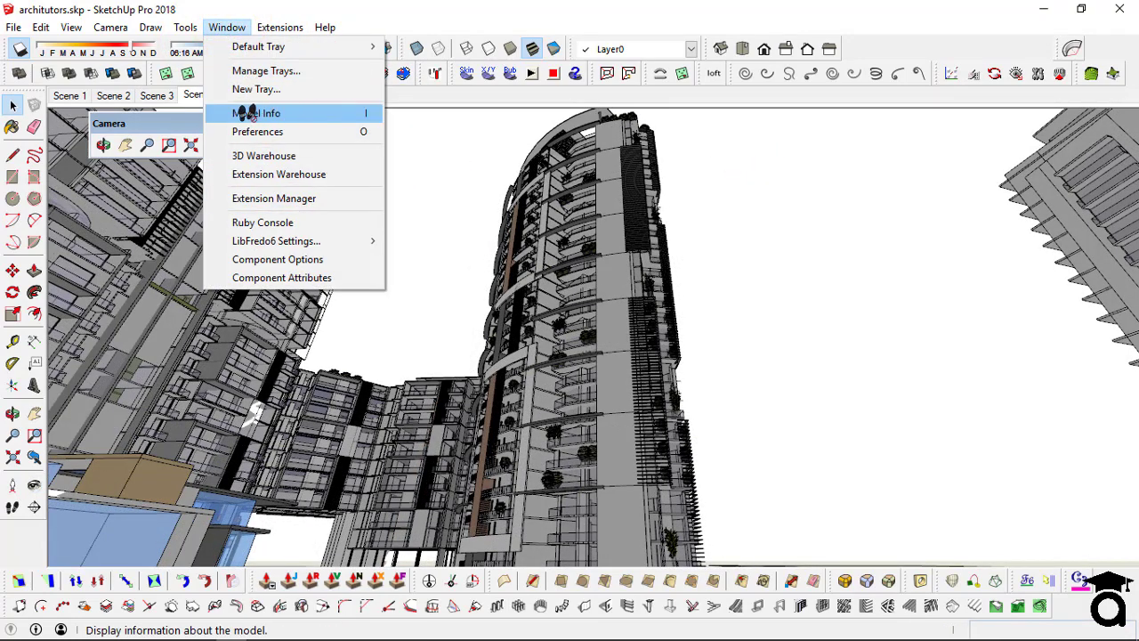
{"action": "left_click", "coordinate": [284, 113]}
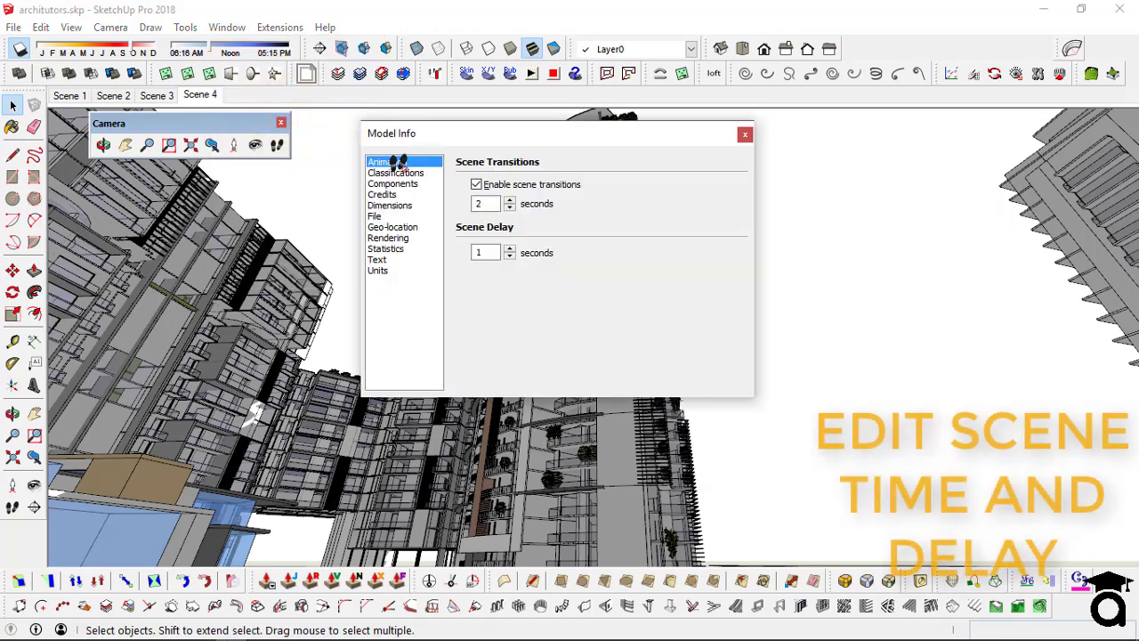
{"action": "left_click", "coordinate": [406, 162]}
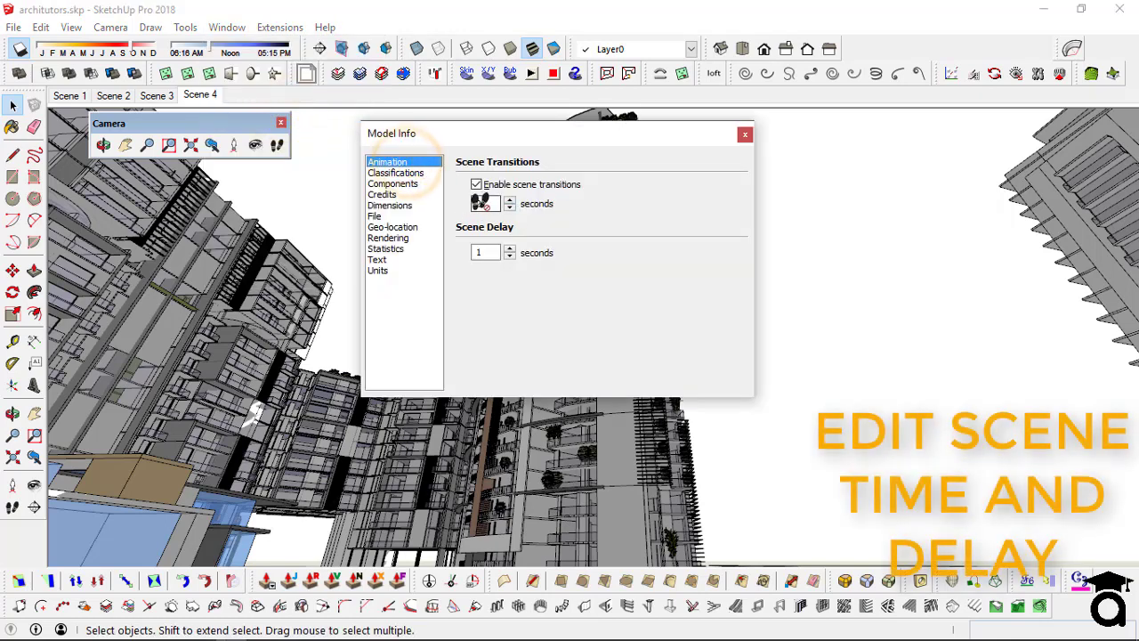
{"action": "double_click", "coordinate": [481, 204]}
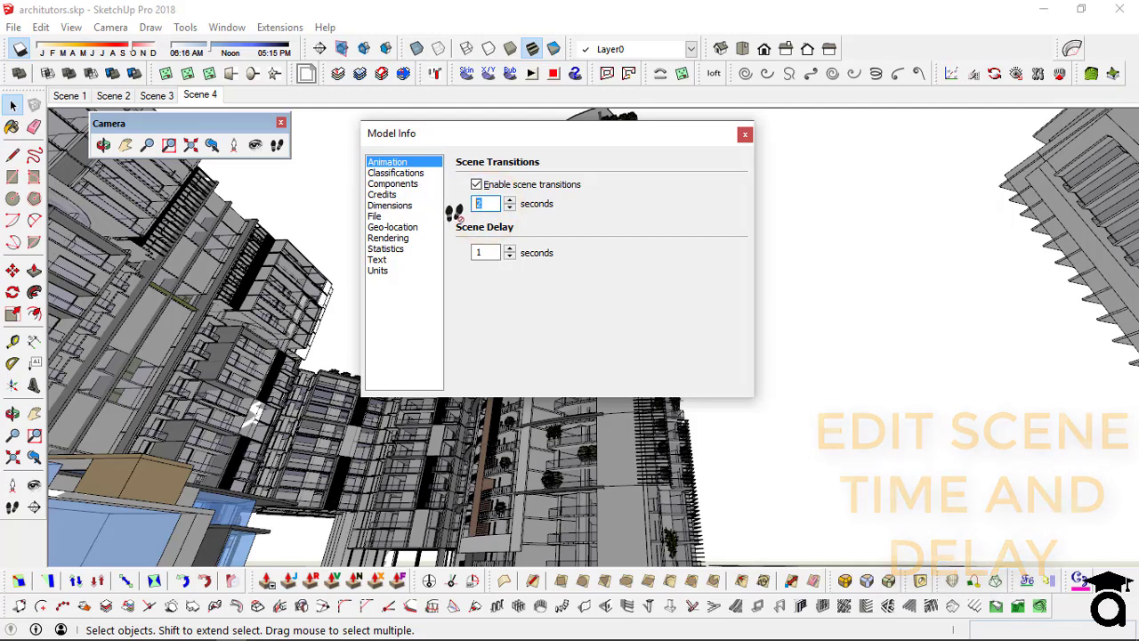
{"action": "double_click", "coordinate": [481, 252]}
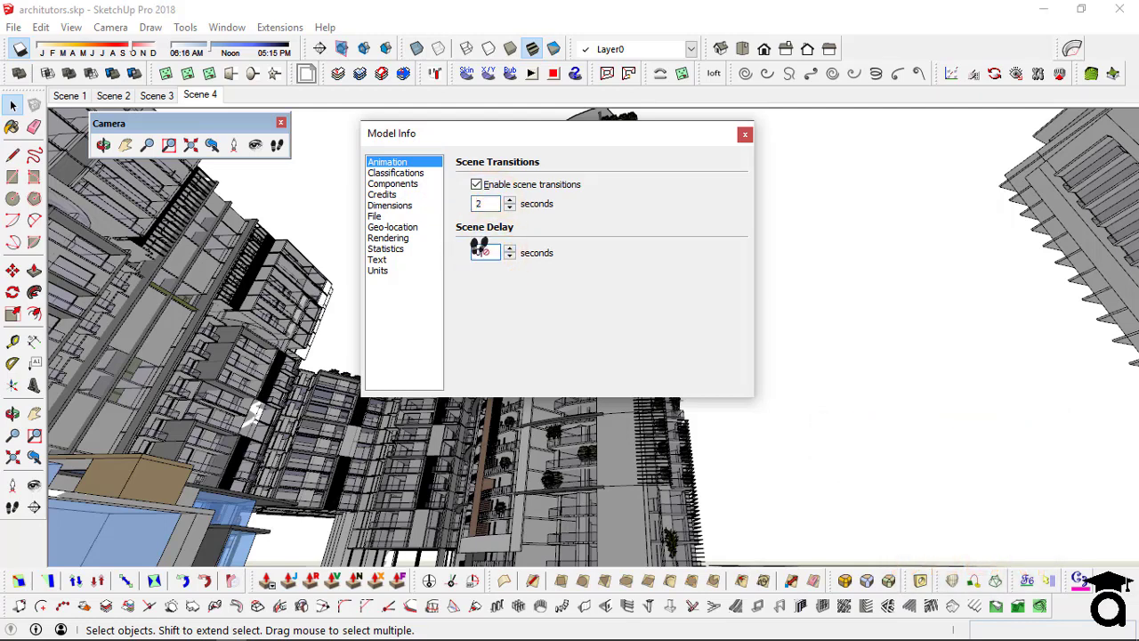
{"action": "double_click", "coordinate": [490, 206]}
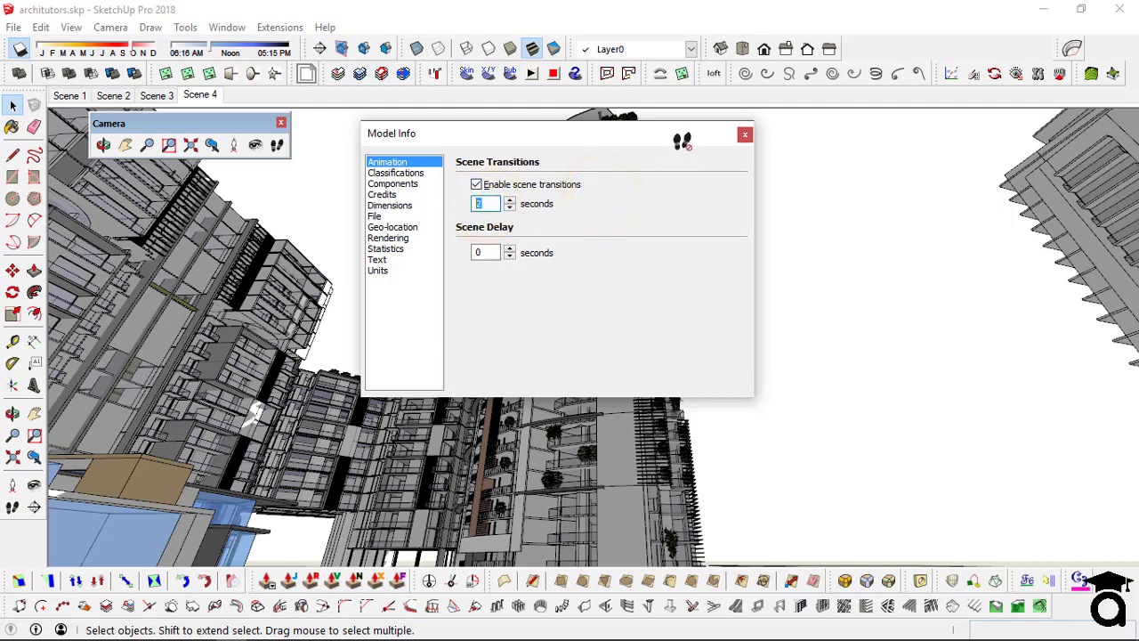
{"action": "left_click", "coordinate": [605, 198]}
{"action": "left_click", "coordinate": [743, 133]}
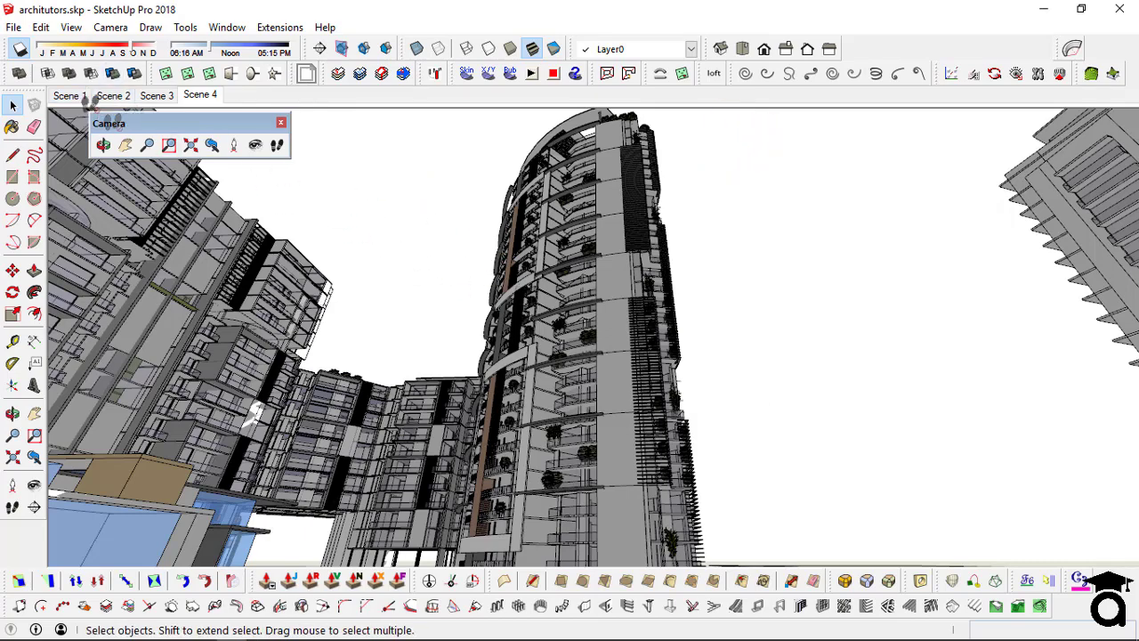
Step through Scenes 1 to 4 in order to check each view and its transition
{"action": "left_click", "coordinate": [75, 92]}
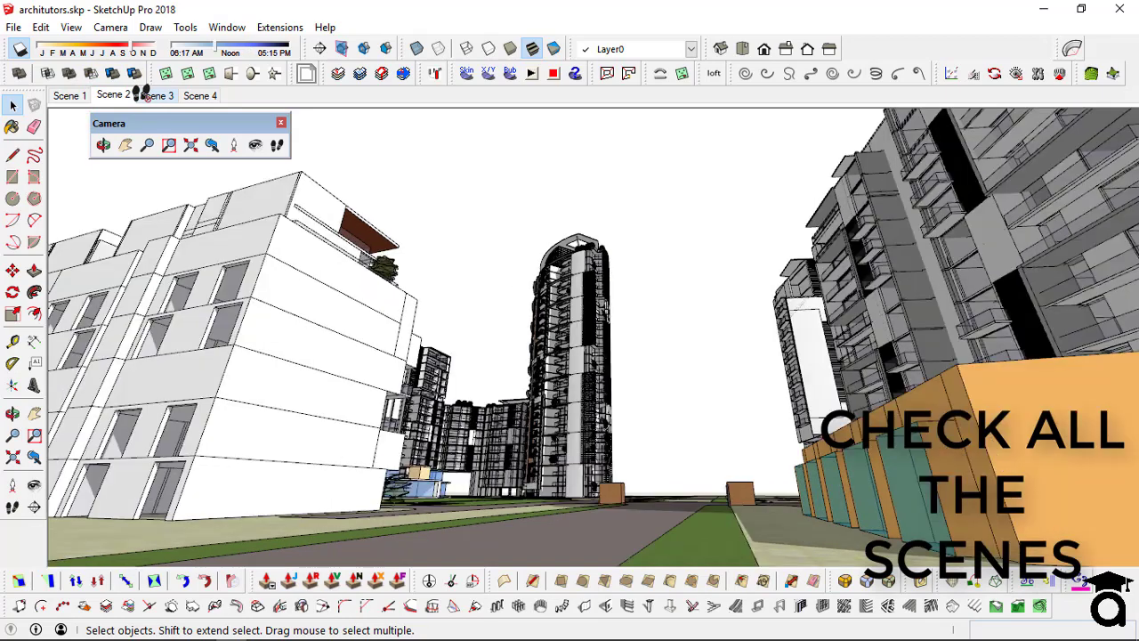
{"action": "left_click", "coordinate": [142, 94]}
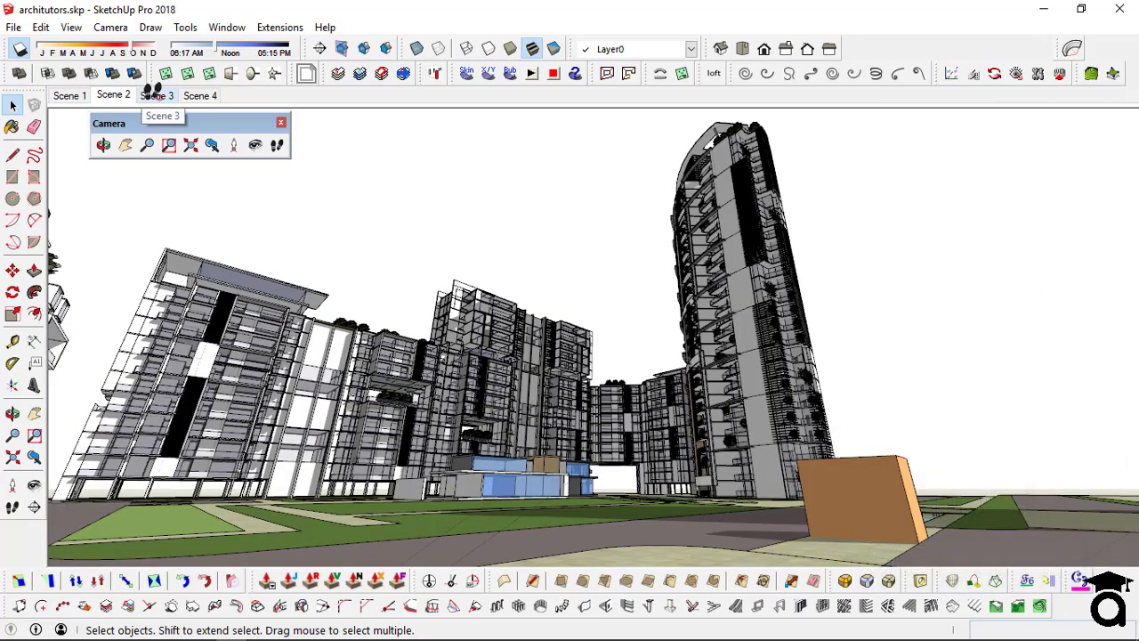
{"action": "left_click", "coordinate": [153, 93]}
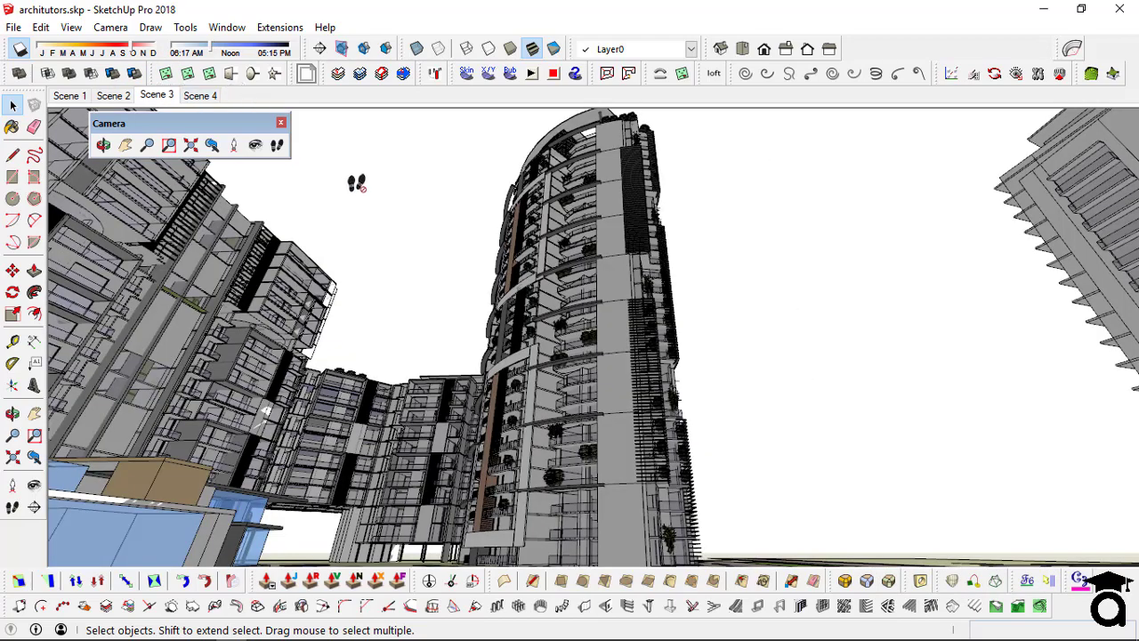
{"action": "left_click", "coordinate": [356, 183]}
{"action": "left_click", "coordinate": [201, 97]}
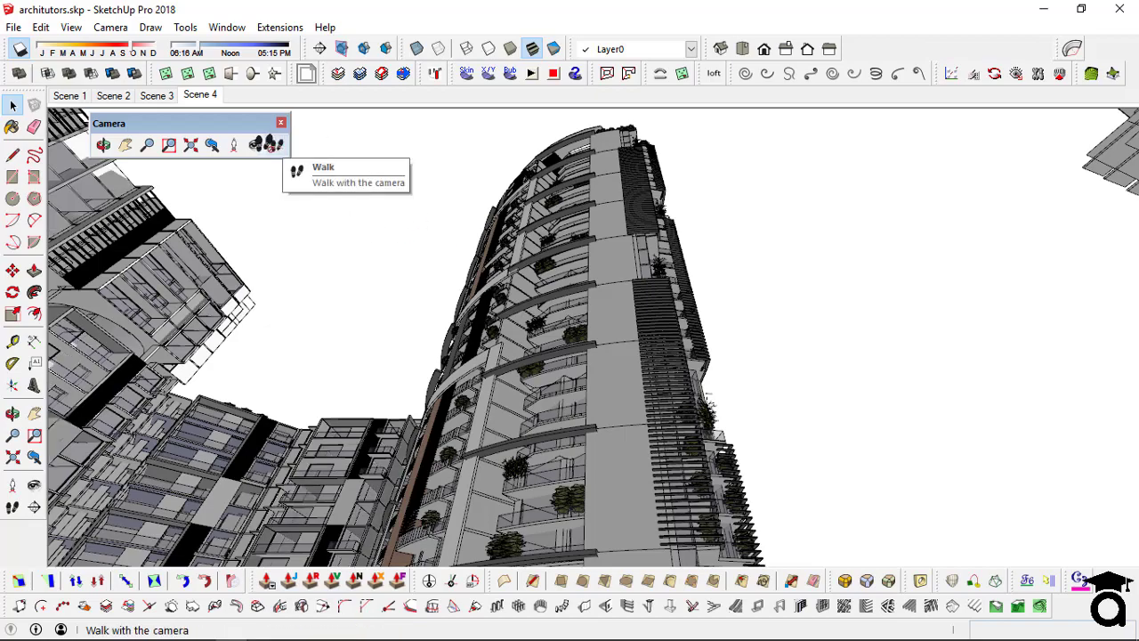
Turn the camera away from the tower and walk across the lawn to frame the residential blocks on both sides
{"action": "left_click", "coordinate": [256, 144]}
{"action": "mouse_move", "coordinate": [824, 308]}
{"action": "left_mouse_down"}
{"action": "mouse_move", "coordinate": [796, 294]}
{"action": "mouse_move", "coordinate": [878, 261]}
{"action": "mouse_move", "coordinate": [859, 298]}
{"action": "mouse_move", "coordinate": [814, 301]}
{"action": "left_mouse_up"}
{"action": "left_click_drag", "start_coordinate": [608, 314], "coordinate": [471, 296]}
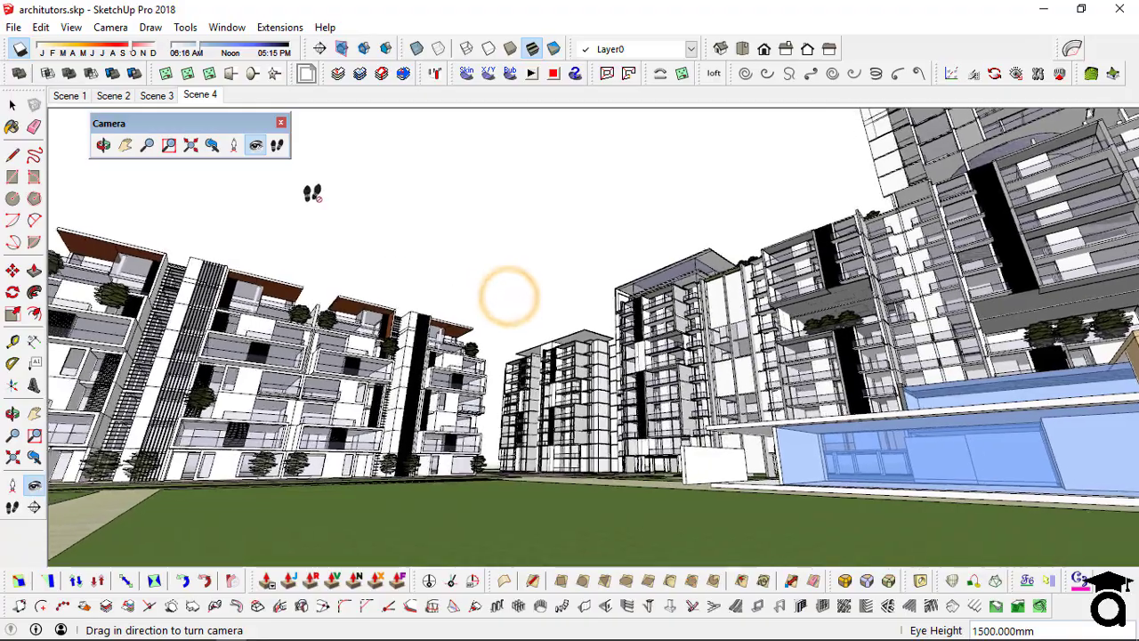
{"action": "left_click", "coordinate": [277, 145]}
{"action": "left_click_drag", "start_coordinate": [380, 312], "coordinate": [323, 228]}
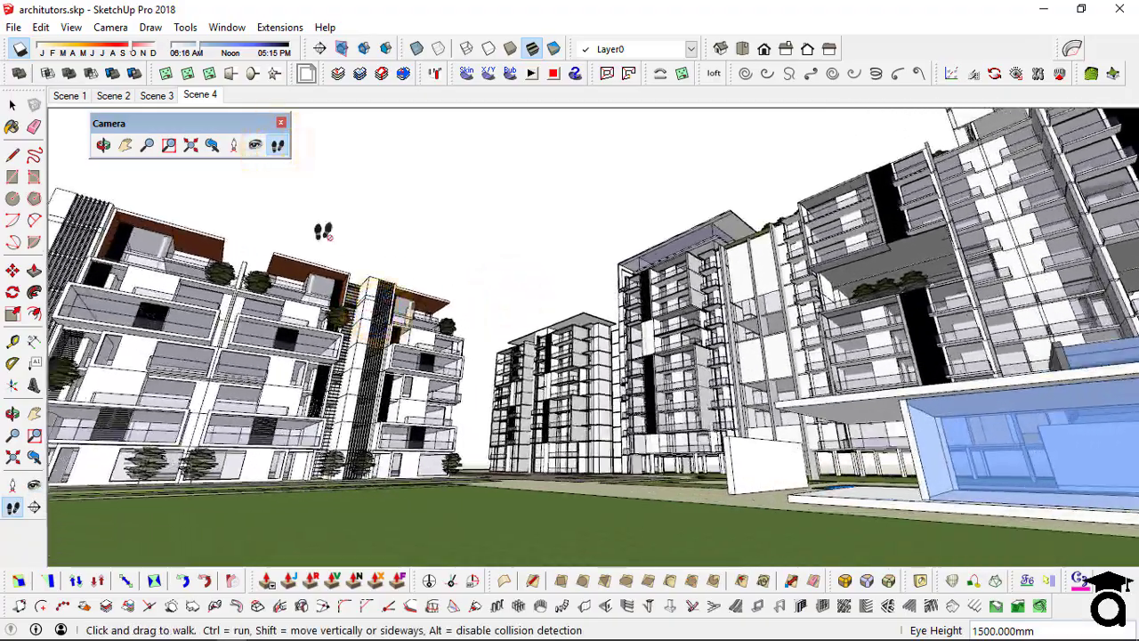
{"action": "left_click", "coordinate": [256, 145]}
{"action": "left_click_drag", "start_coordinate": [570, 318], "coordinate": [494, 314]}
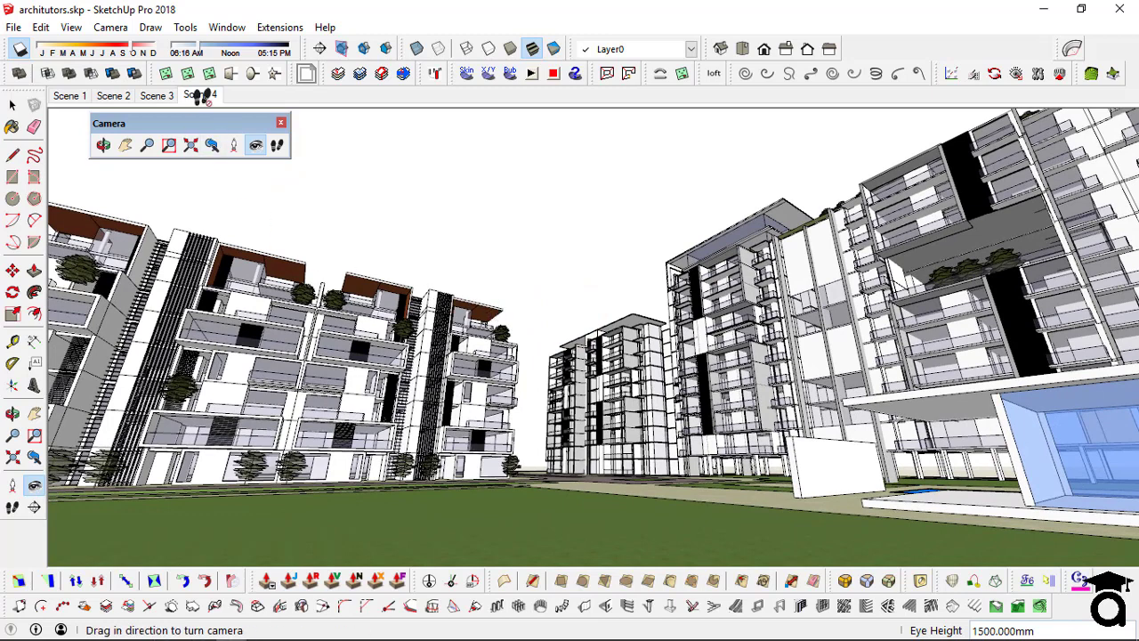
Add Scene 5 from the lawn view and update it with an earlier morning shadow time
{"action": "right_click", "coordinate": [245, 95]}
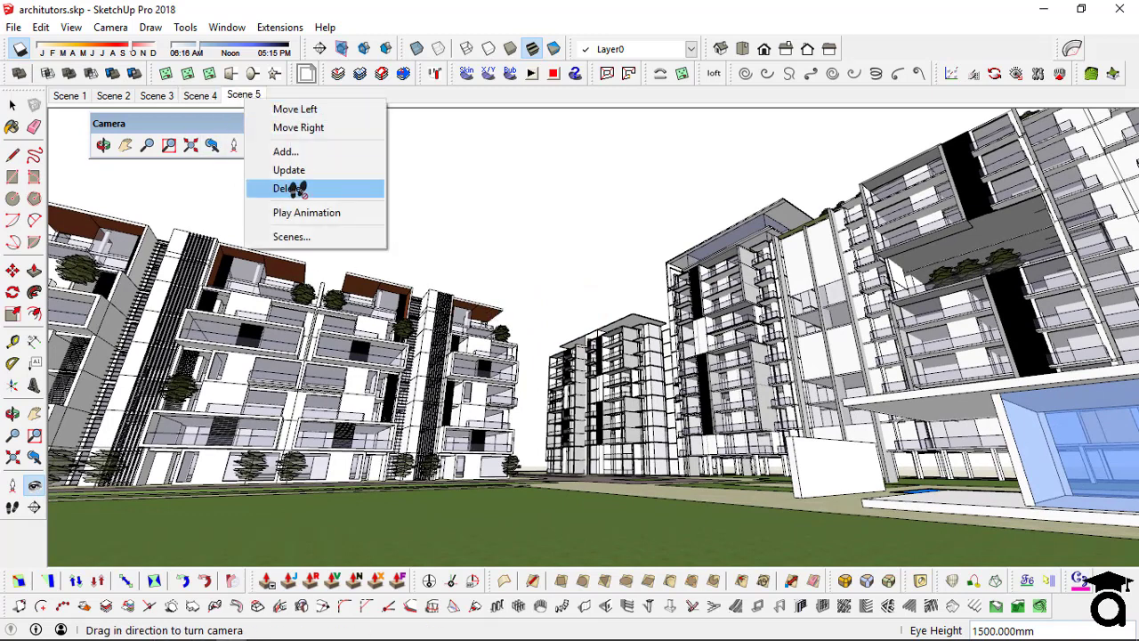
{"action": "left_click", "coordinate": [292, 171]}
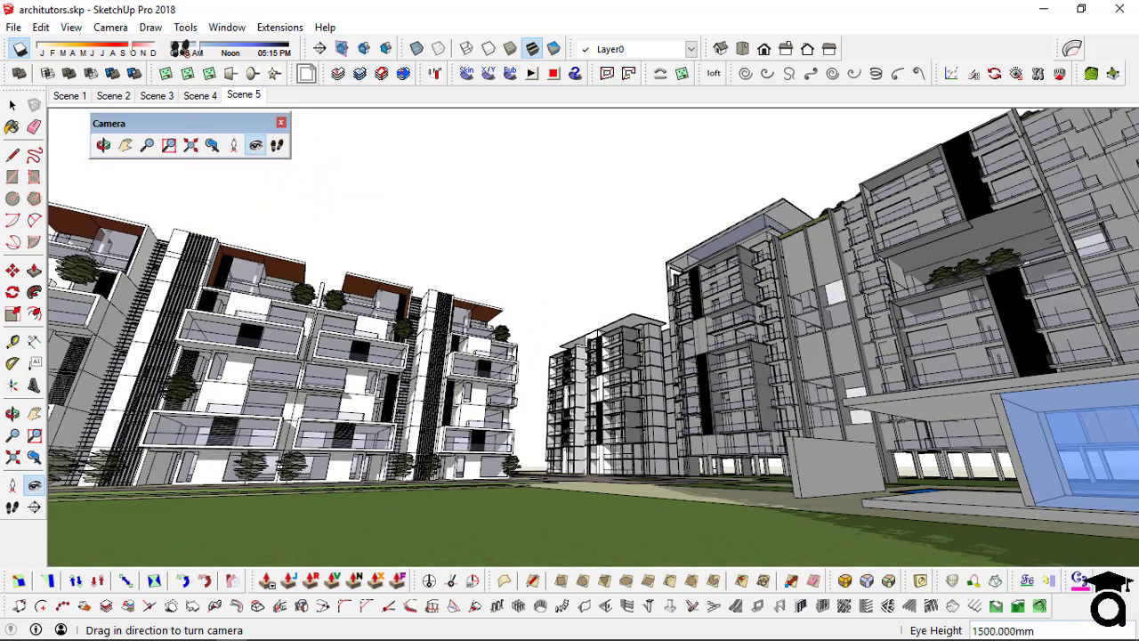
{"action": "left_click", "coordinate": [250, 95]}
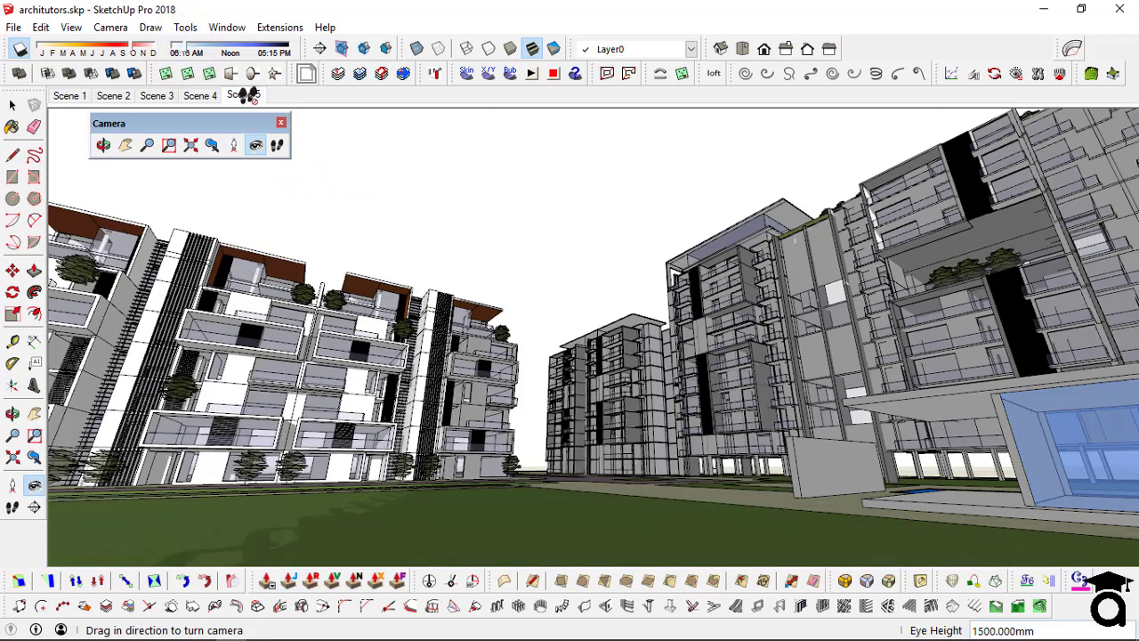
{"action": "right_click", "coordinate": [249, 95]}
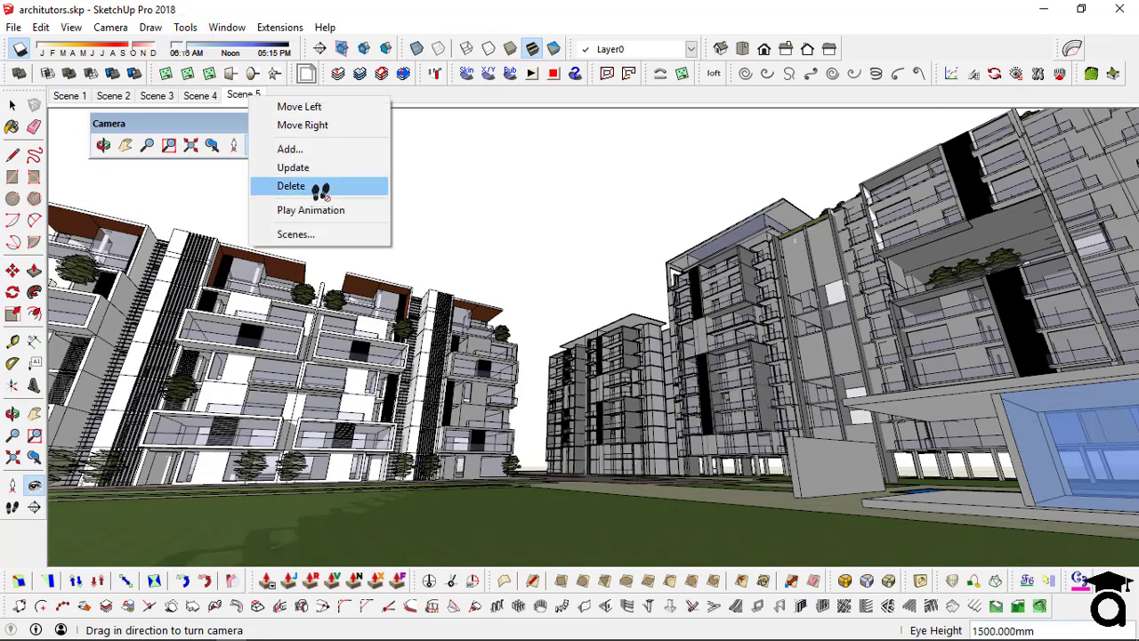
{"action": "left_click", "coordinate": [326, 164]}
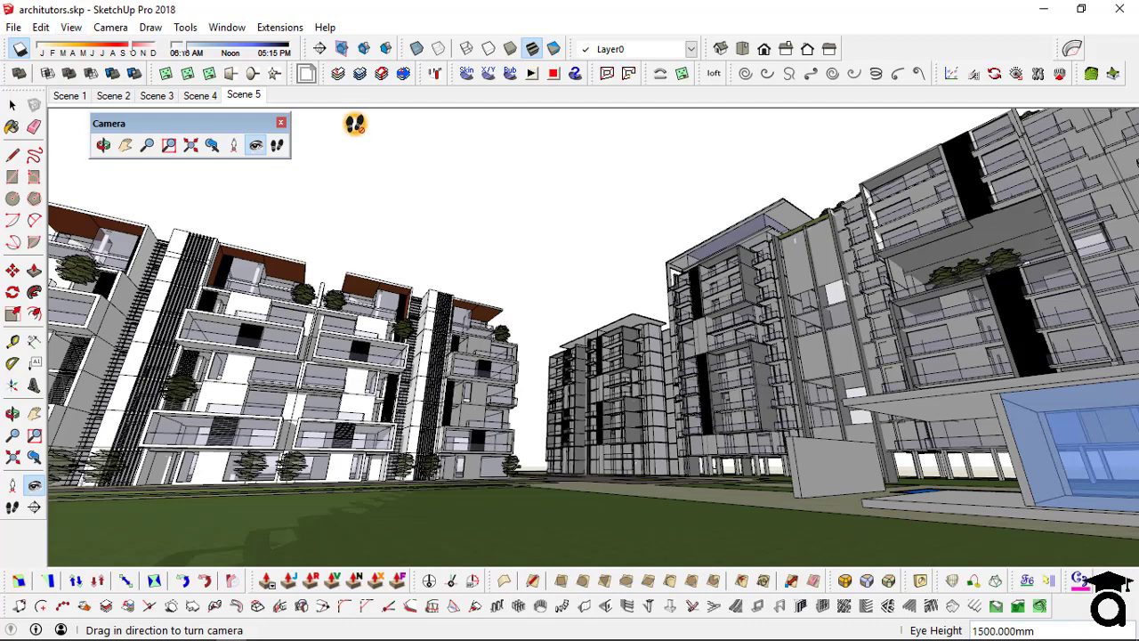
Start a video animation export to the architutors folder as architutors.mp4 in H.264 codec/Mp4 format
{"action": "key", "text": "space"}
{"action": "left_click", "coordinate": [389, 173]}
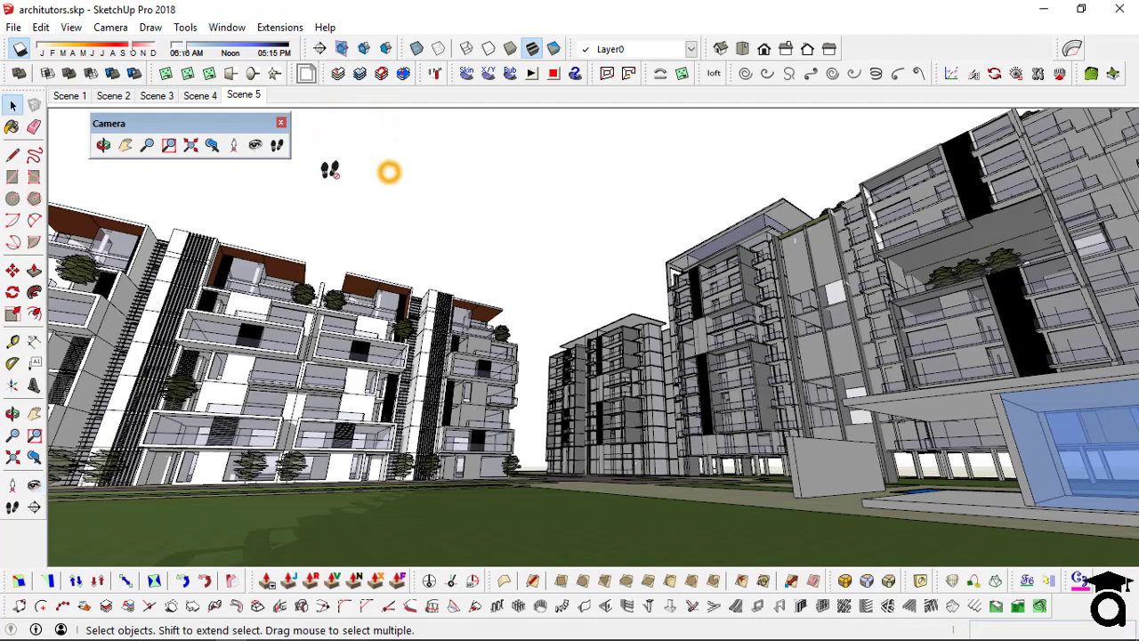
{"action": "left_click", "coordinate": [12, 27]}
{"action": "mouse_move", "coordinate": [21, 286]}
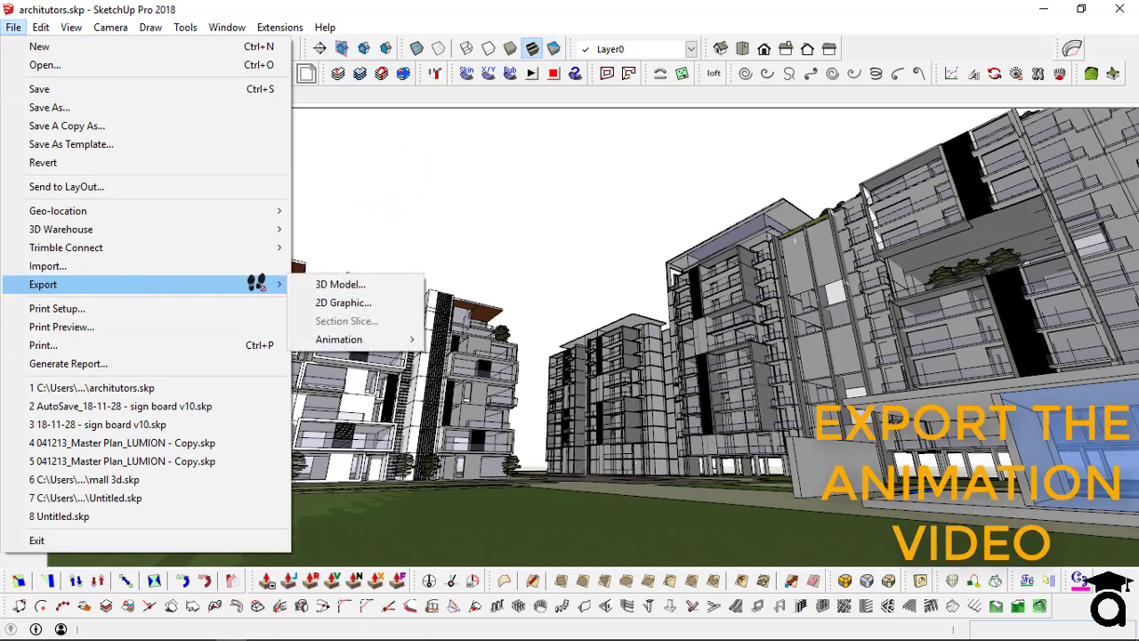
{"action": "mouse_move", "coordinate": [360, 335]}
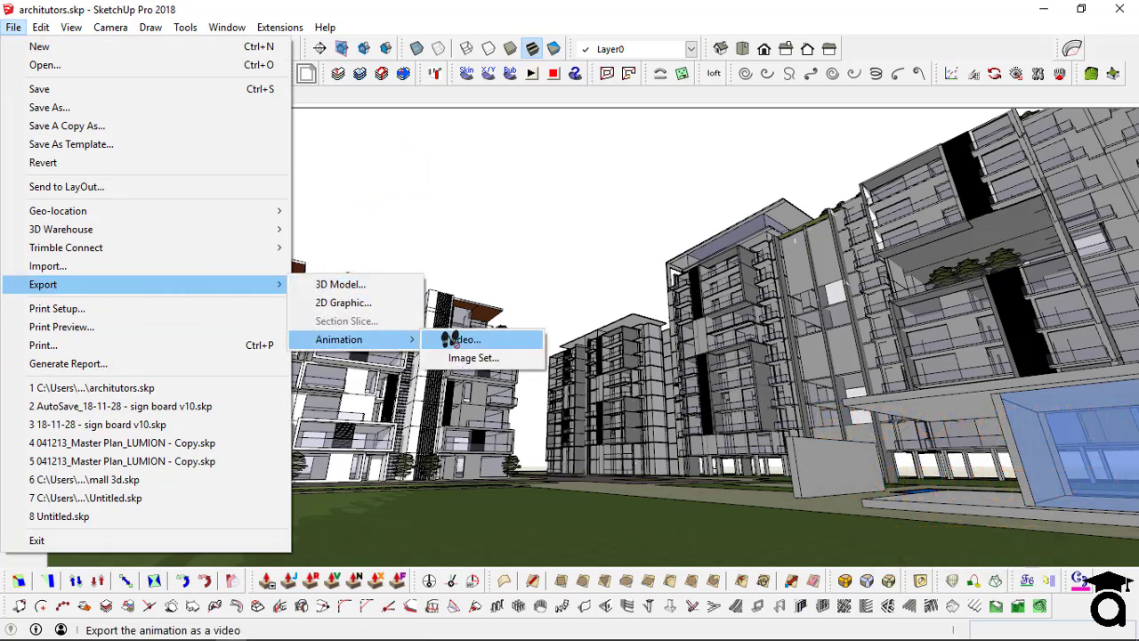
{"action": "left_click", "coordinate": [454, 339]}
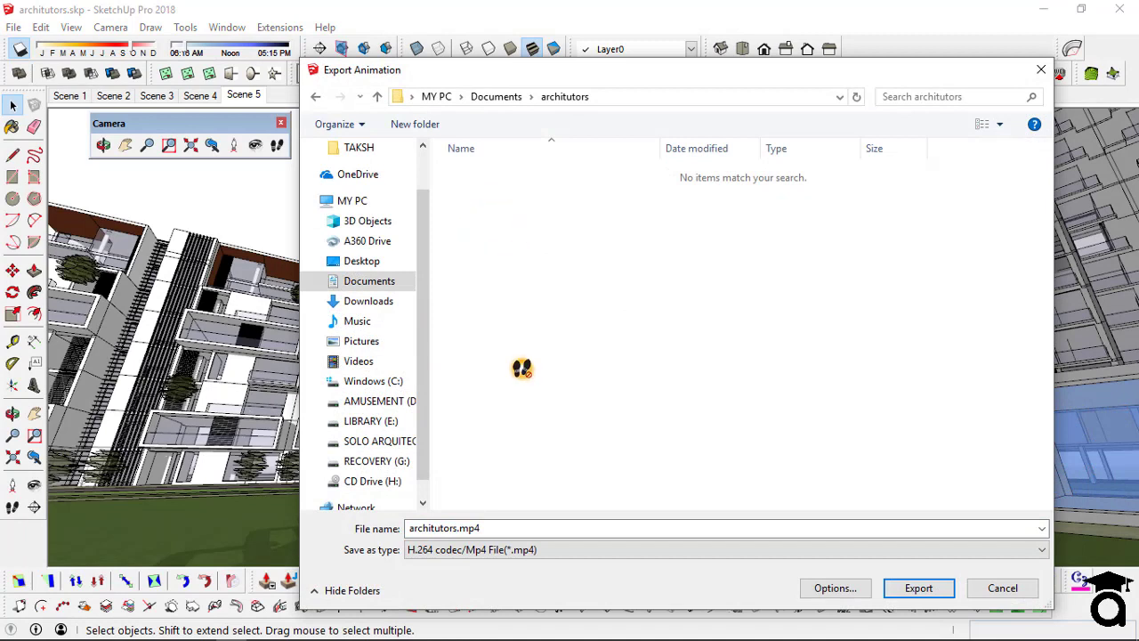
{"action": "double_click", "coordinate": [485, 526]}
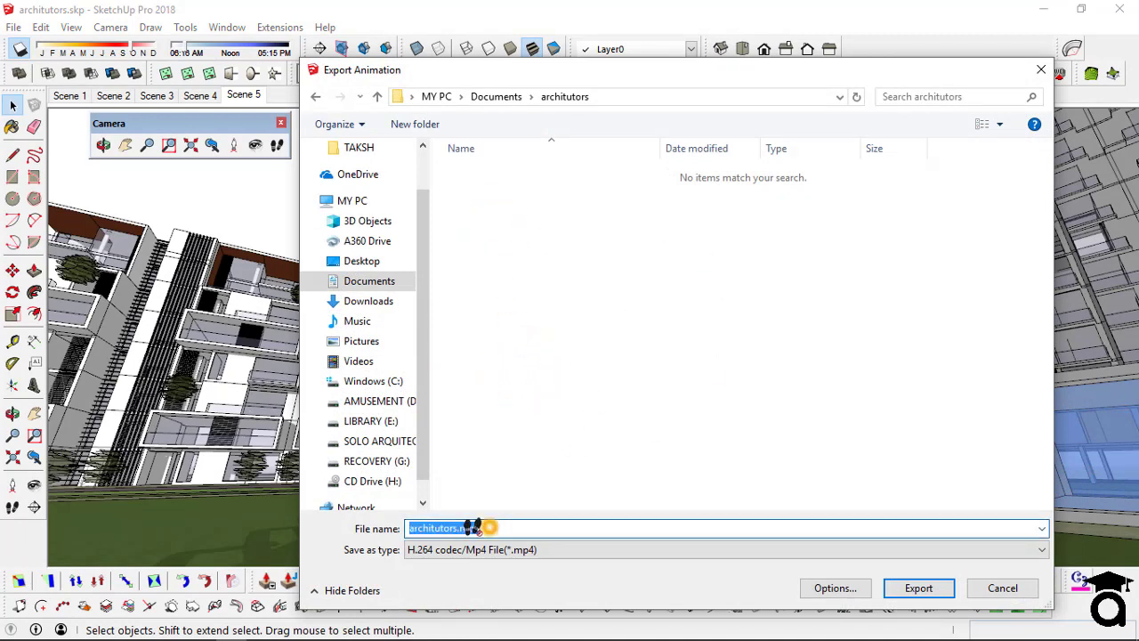
{"action": "left_click", "coordinate": [575, 547]}
{"action": "left_click", "coordinate": [572, 550]}
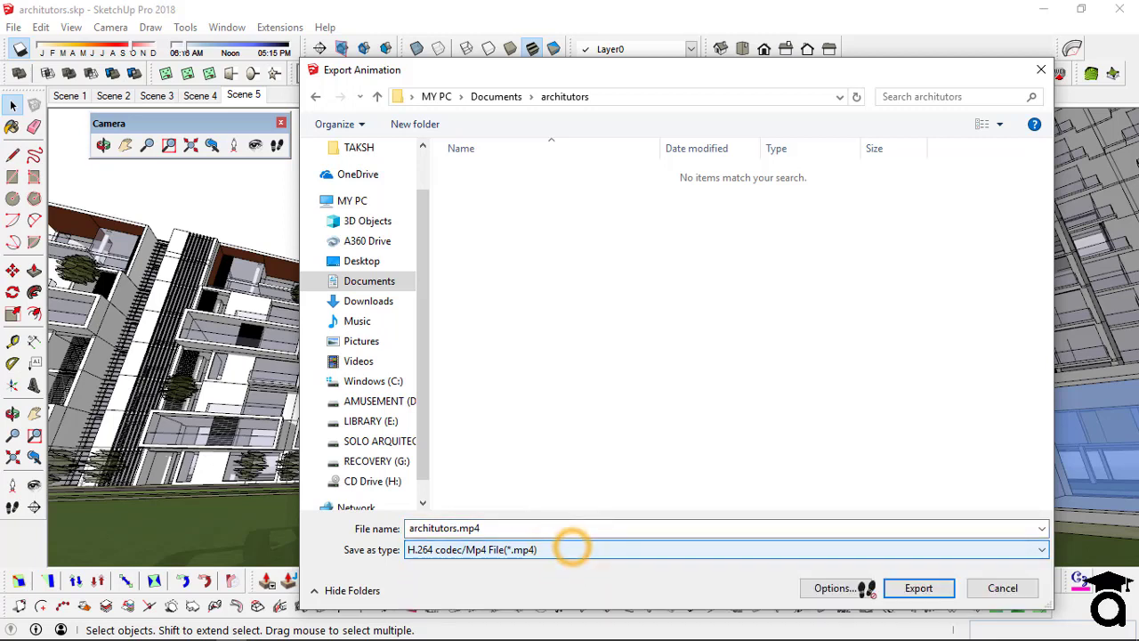
Configure the export options with 720p HD resolution, 24 frames/second, looping to the starting scene and anti-alias rendering off
{"action": "left_click", "coordinate": [859, 587]}
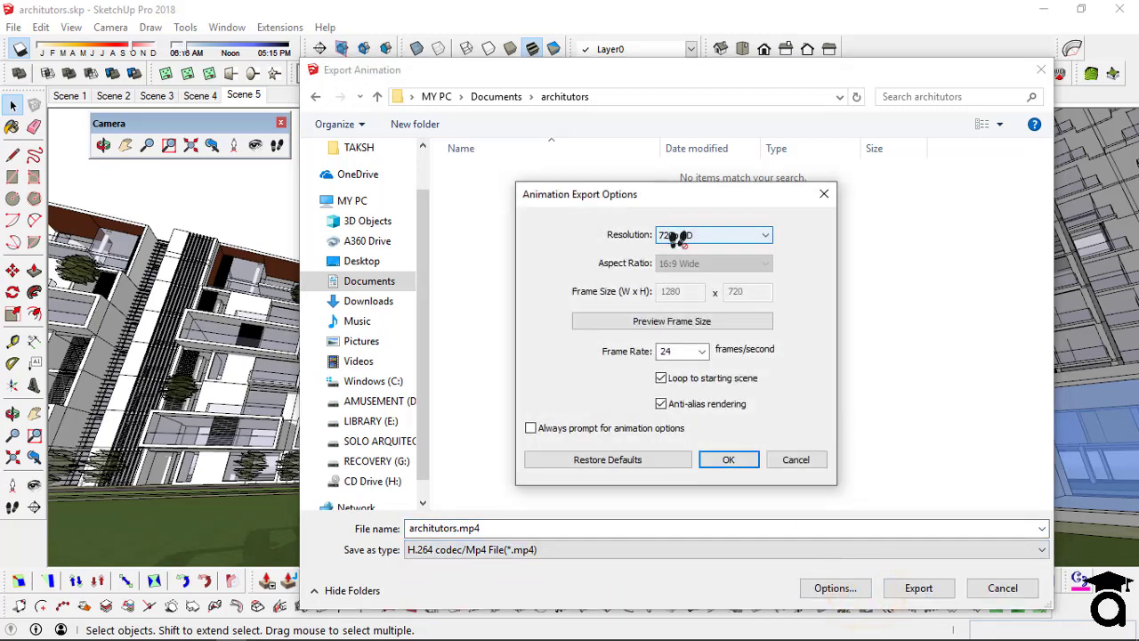
{"action": "left_click", "coordinate": [681, 351]}
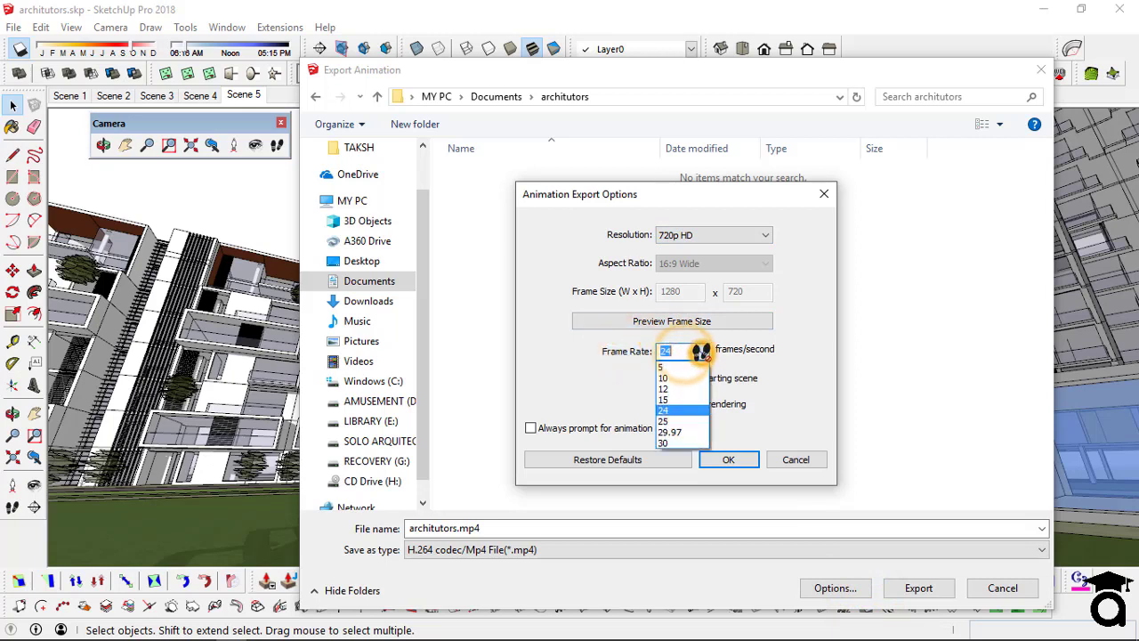
{"action": "left_click", "coordinate": [703, 352]}
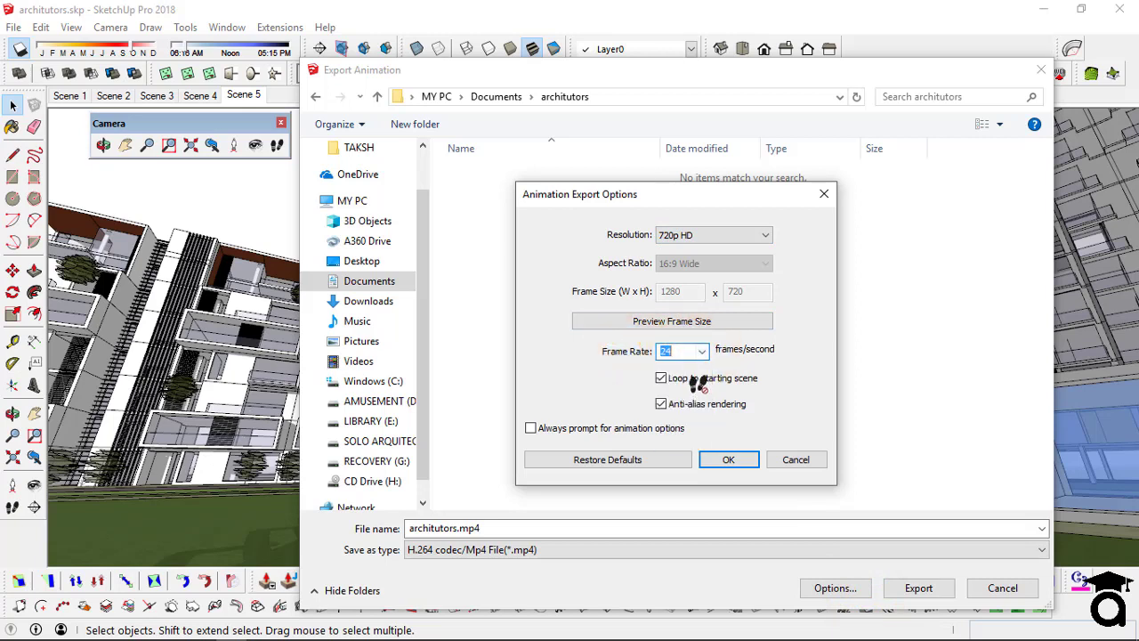
{"action": "left_click", "coordinate": [772, 400]}
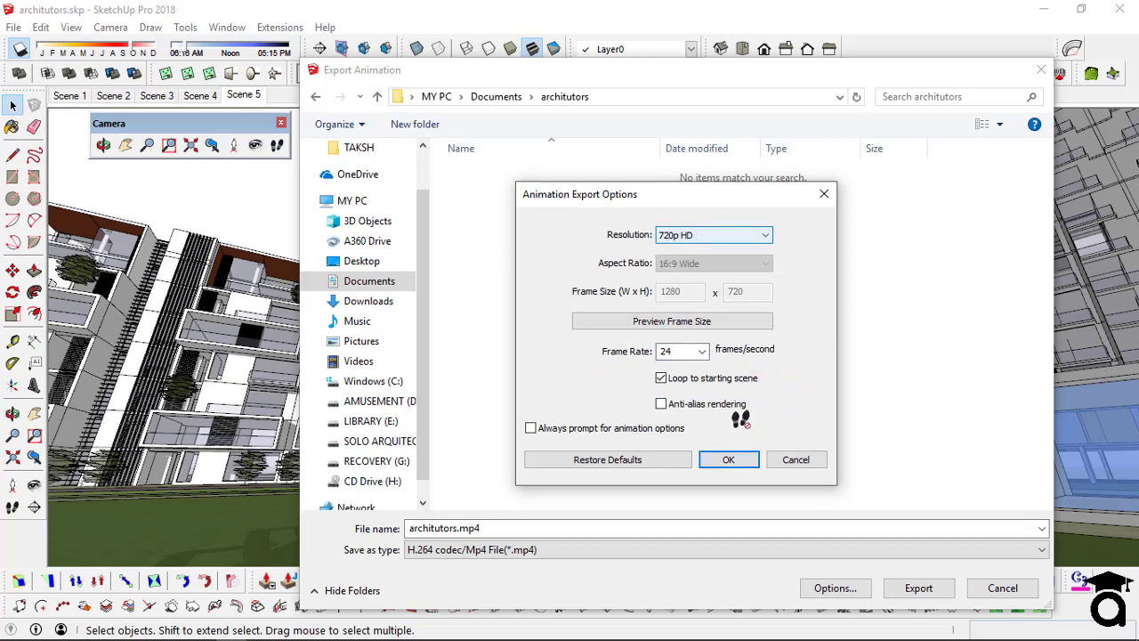
{"action": "left_click", "coordinate": [729, 459]}
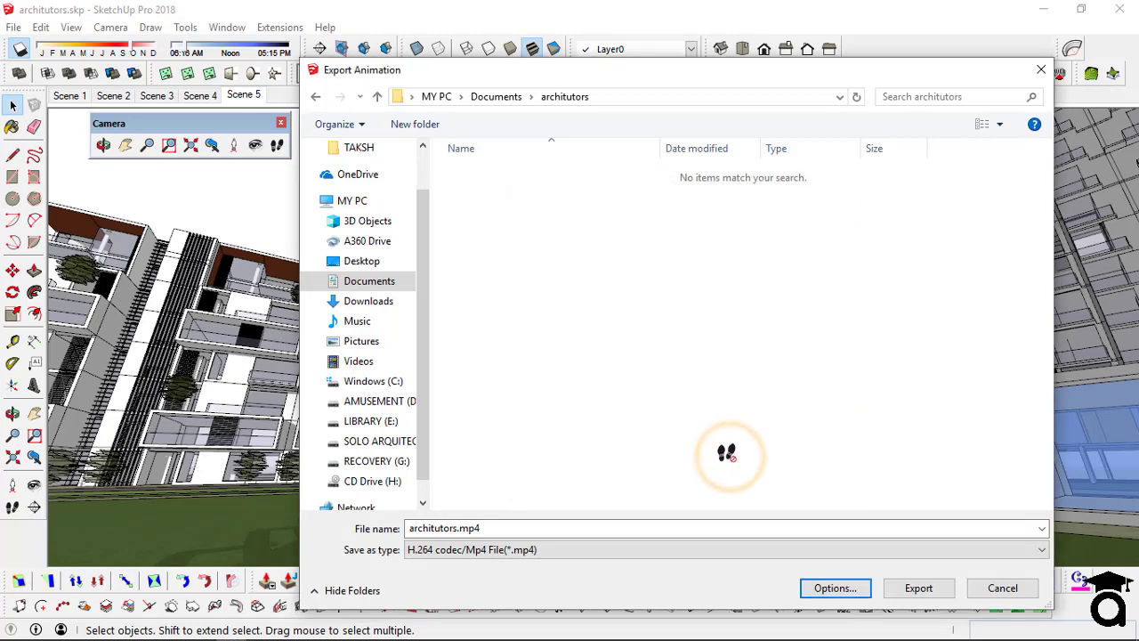
Export the animation and play the resulting architutors_1.mp4 from the architutors folder in VLC media player
{"action": "left_click", "coordinate": [916, 587]}
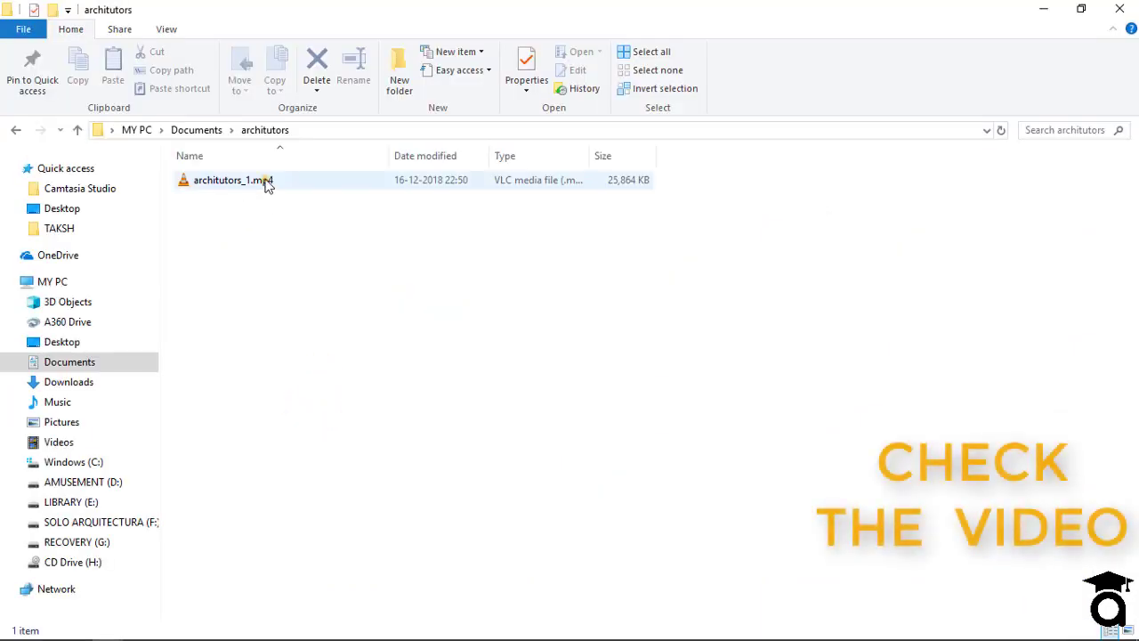
{"action": "double_click", "coordinate": [266, 182]}
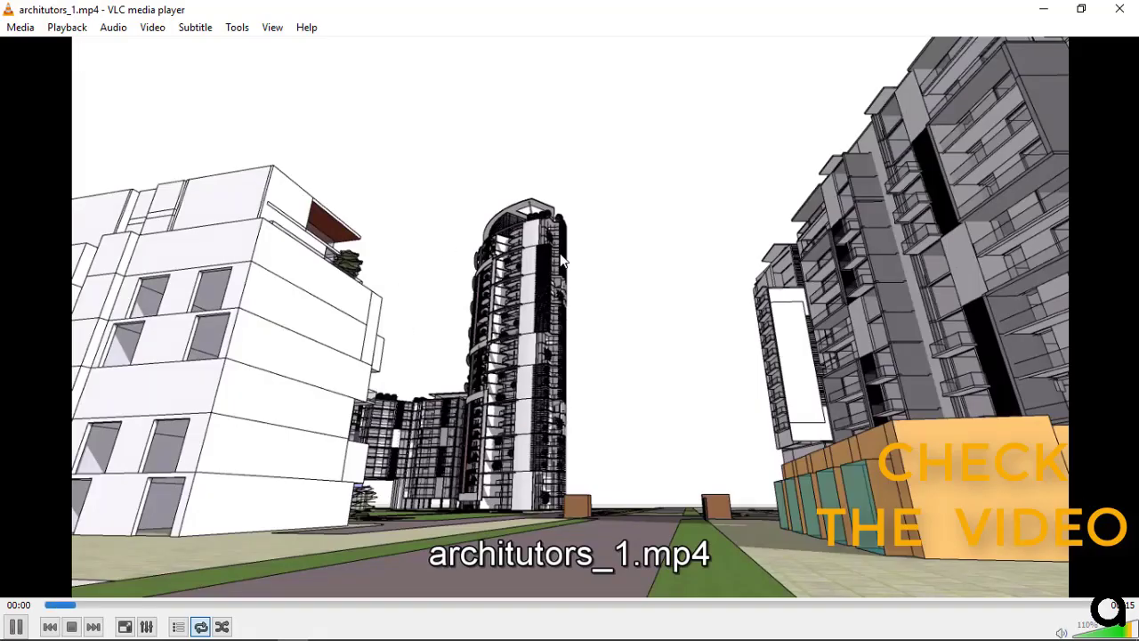